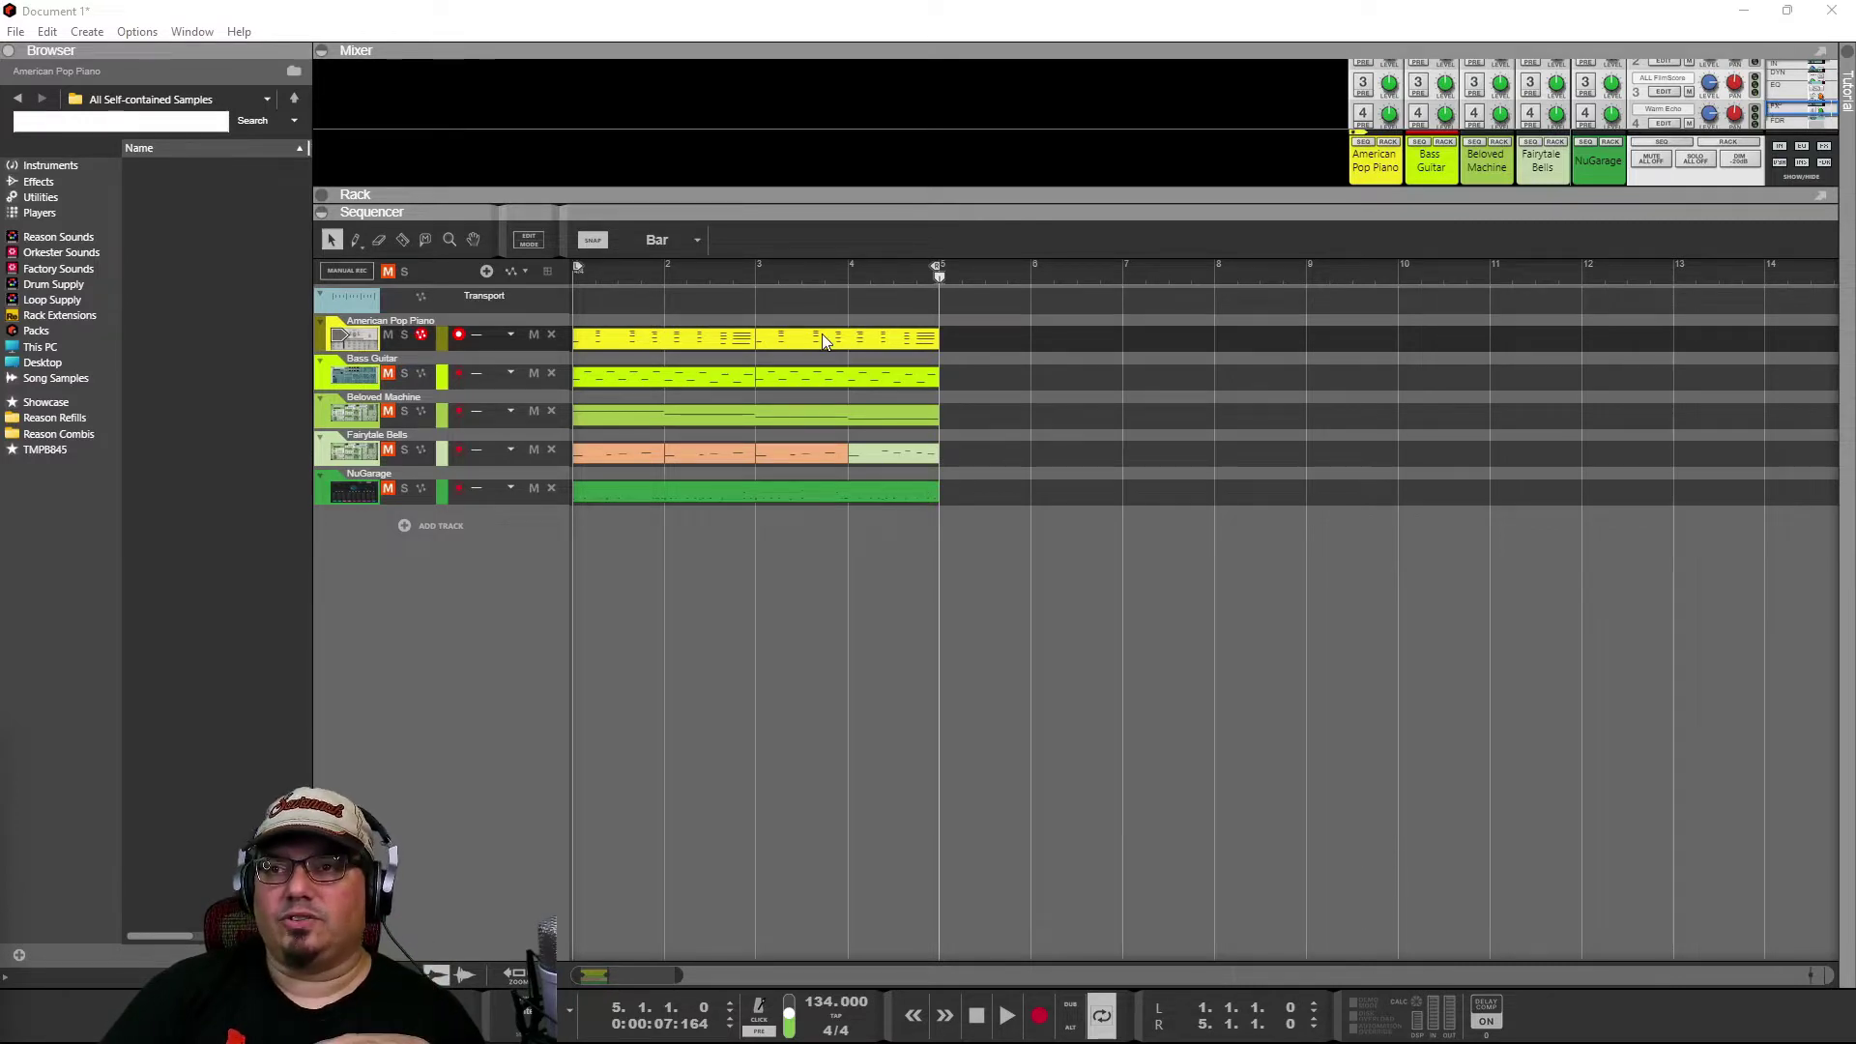
# Step: Copy the second American Pop Piano clip past the end of the song, open it for editing, and position the copy at bar 6
pyautogui.click(822, 340)
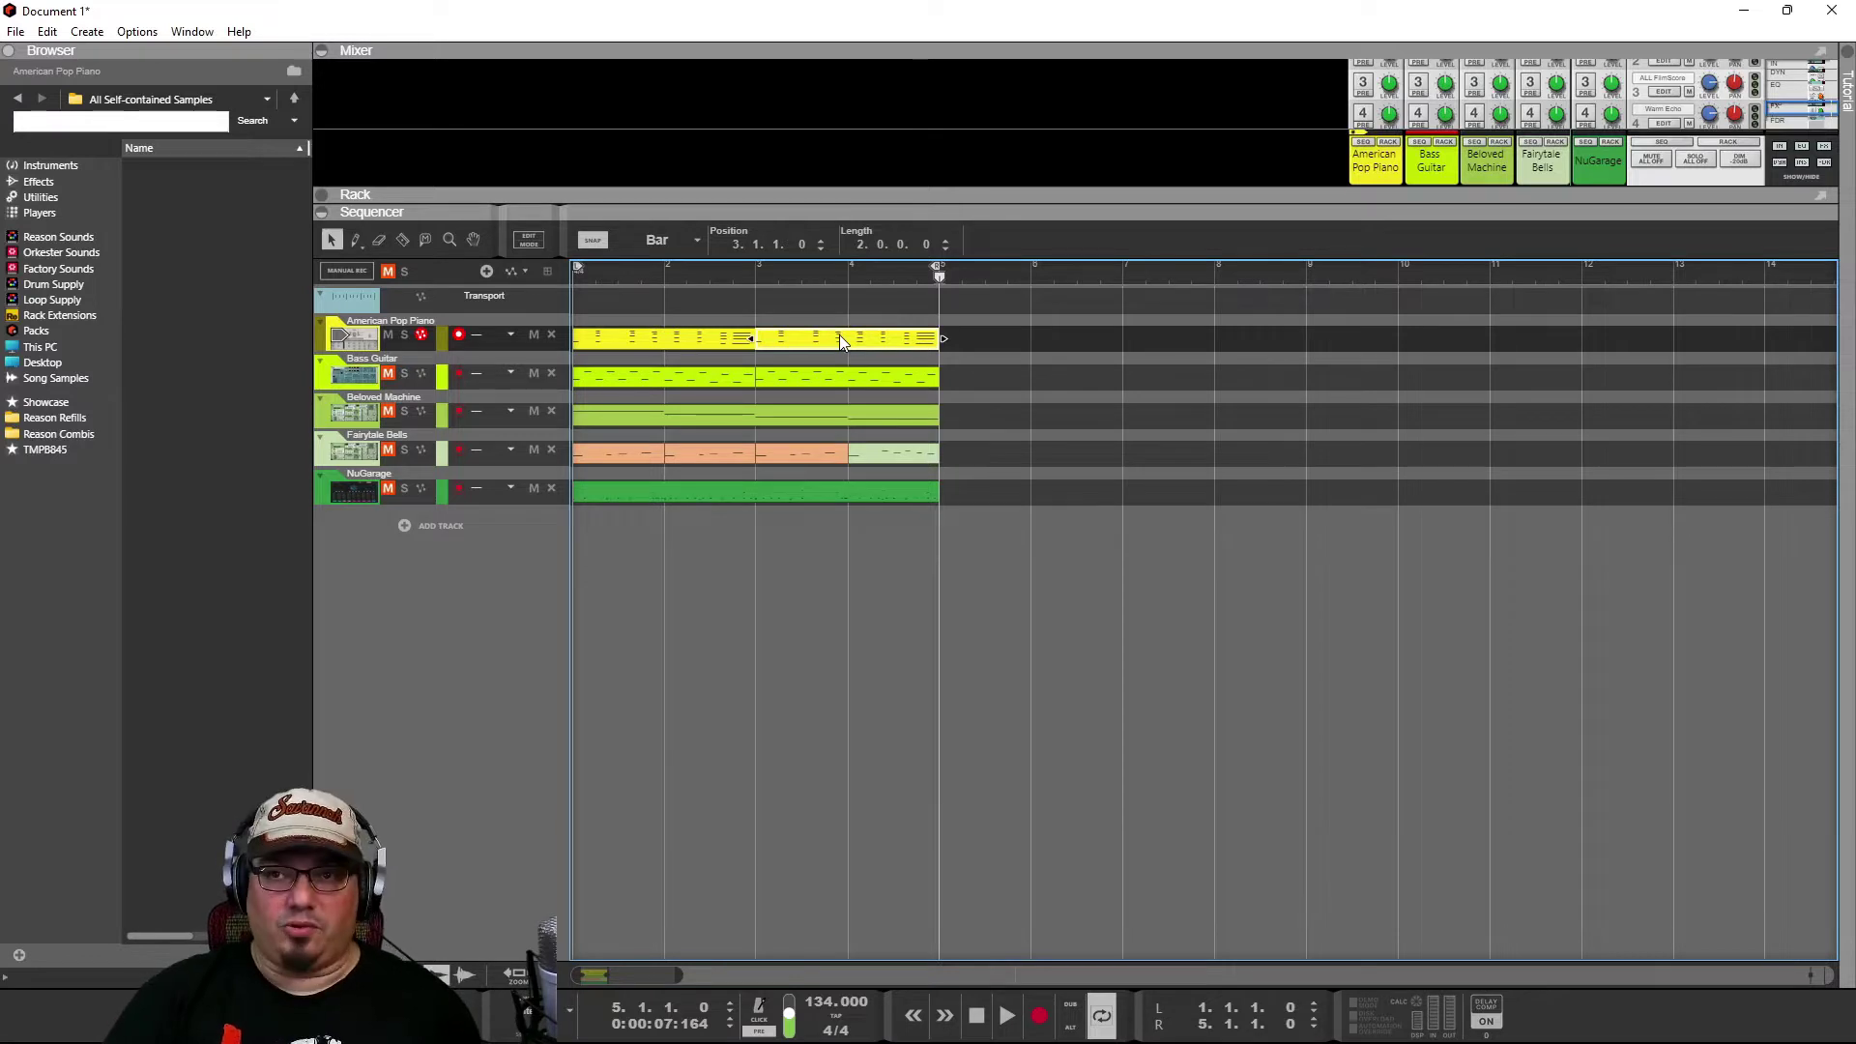
pyautogui.moveTo(839, 339); pyautogui.dragTo(1194, 345)
pyautogui.doubleClick(1168, 344)
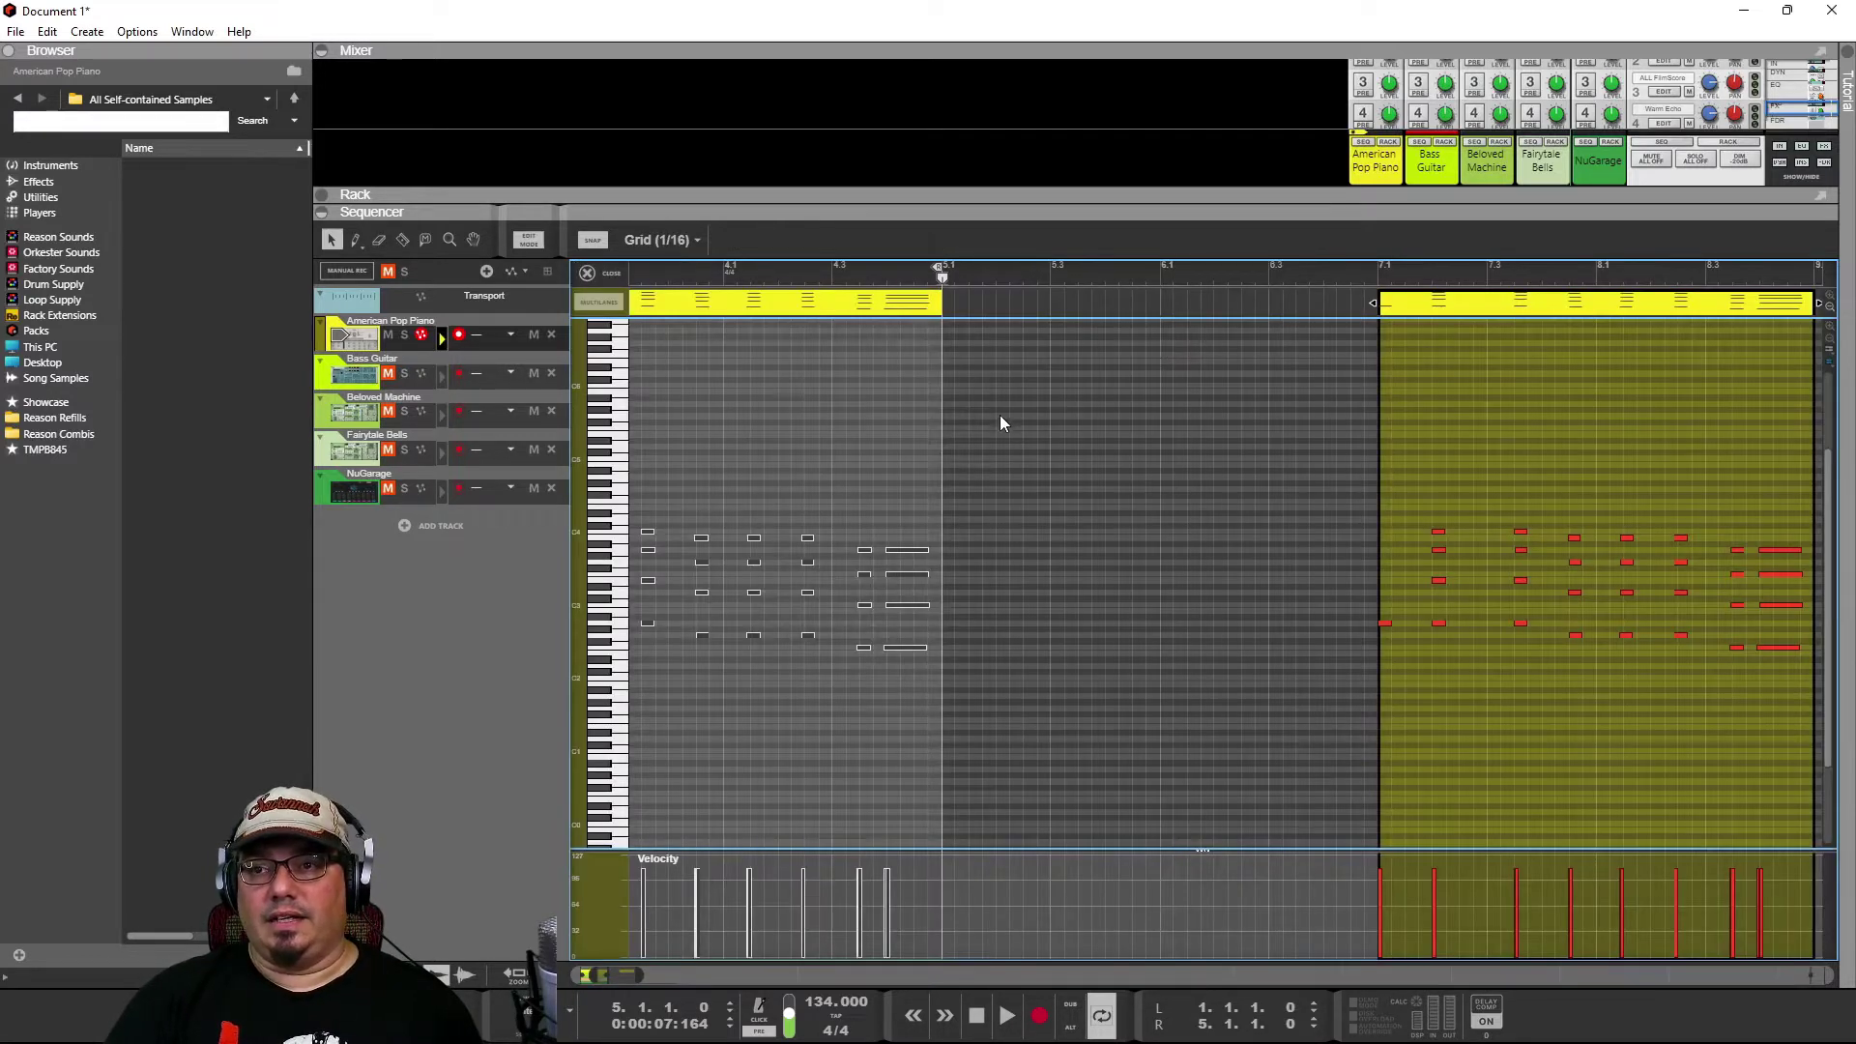
pyautogui.scroll(-2, 1059, 843)
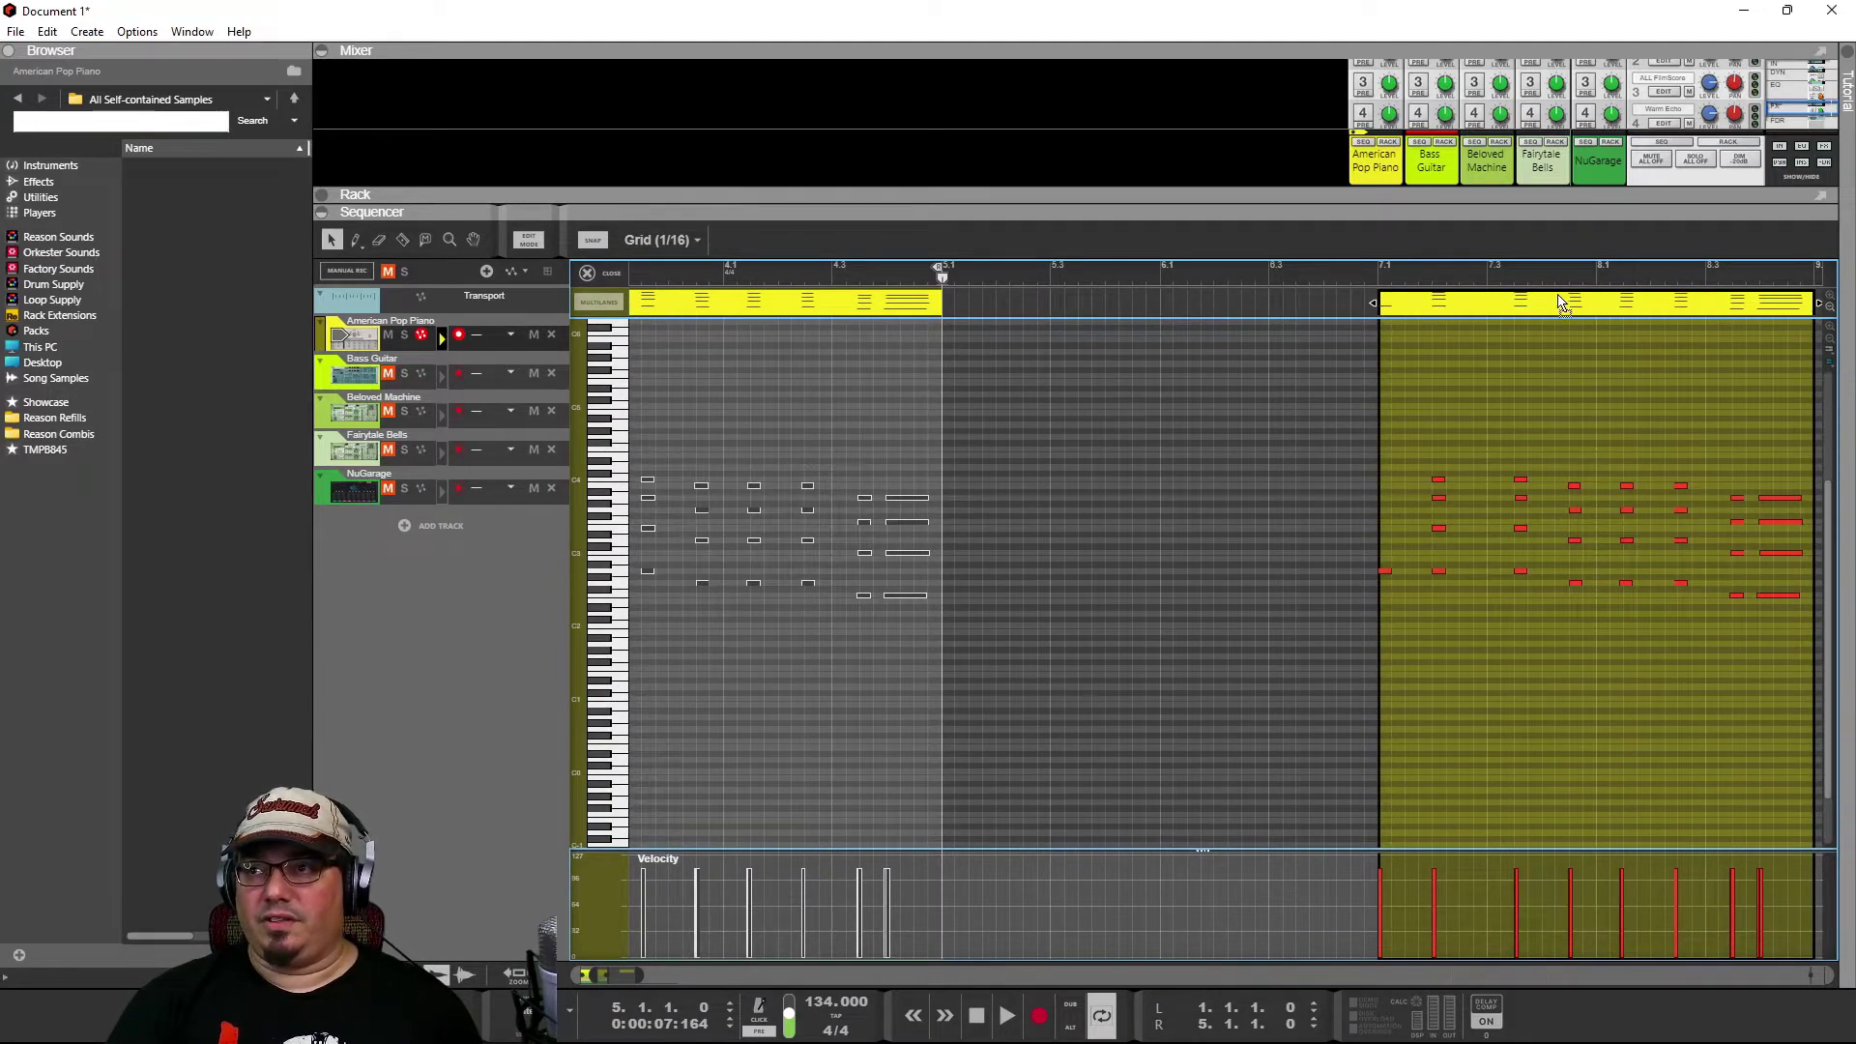
pyautogui.moveTo(1563, 303); pyautogui.dragTo(1416, 302)
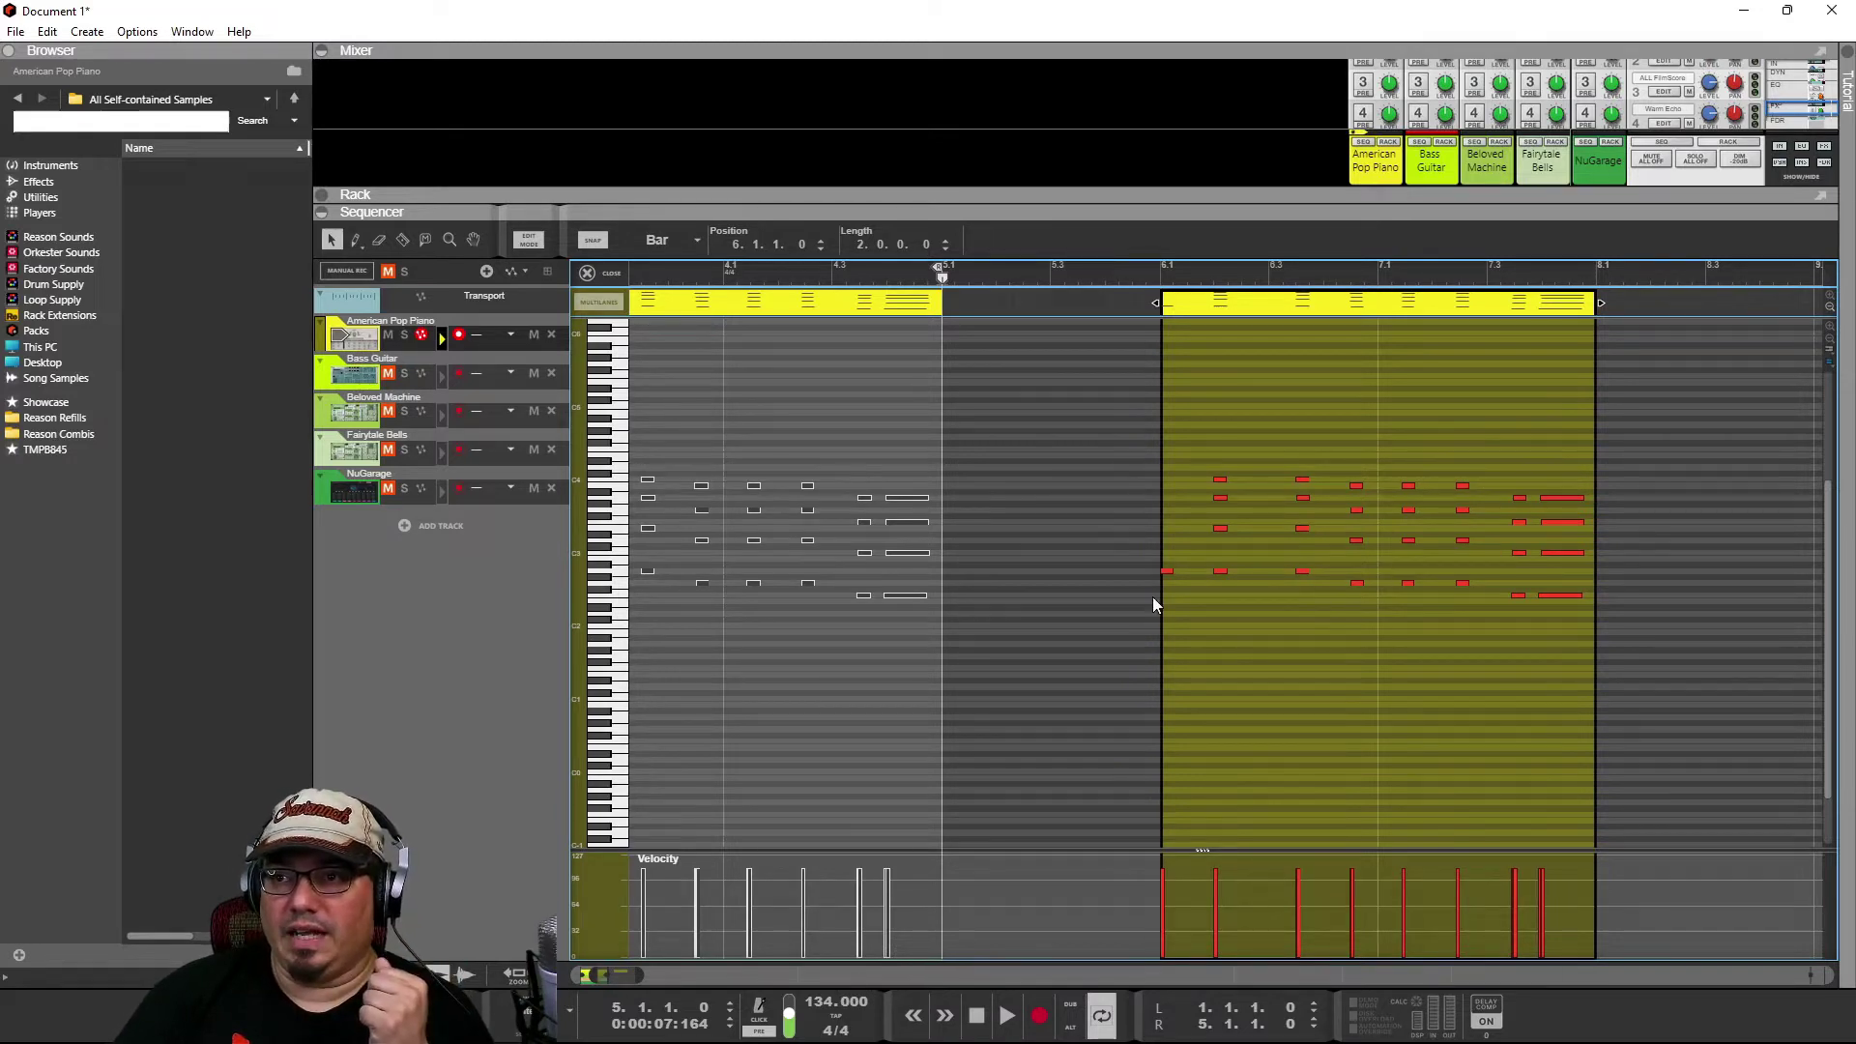
# Step: Delete the surplus chords in the copied piano clip, keeping the first single note and three spaced chords
pyautogui.doubleClick(1286, 448)
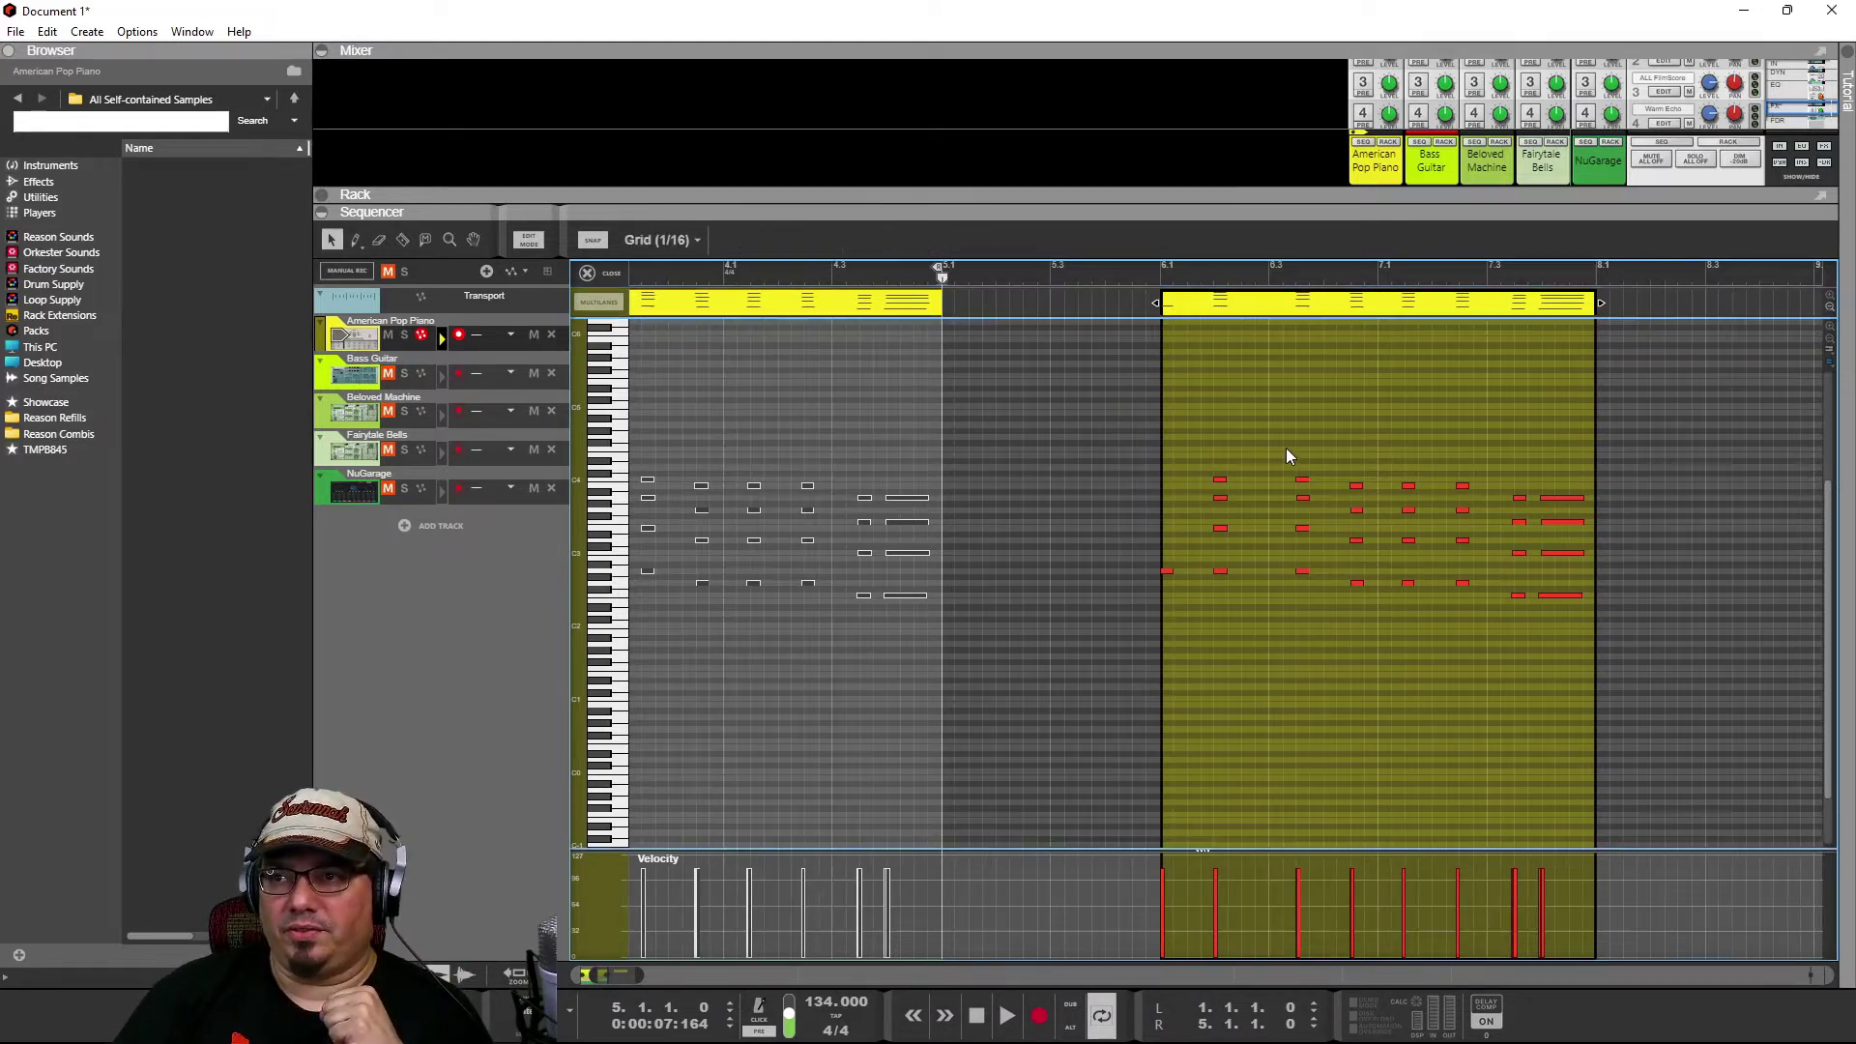
pyautogui.hotkey('ctrl', 'z')
pyautogui.hotkey('ctrl', 'z')
# Step: Move the three remaining chords to about beat 3 of bar 6, beat 1 of bar 7 and beat 3 of bar 7
pyautogui.moveTo(1201, 455); pyautogui.dragTo(1227, 591)
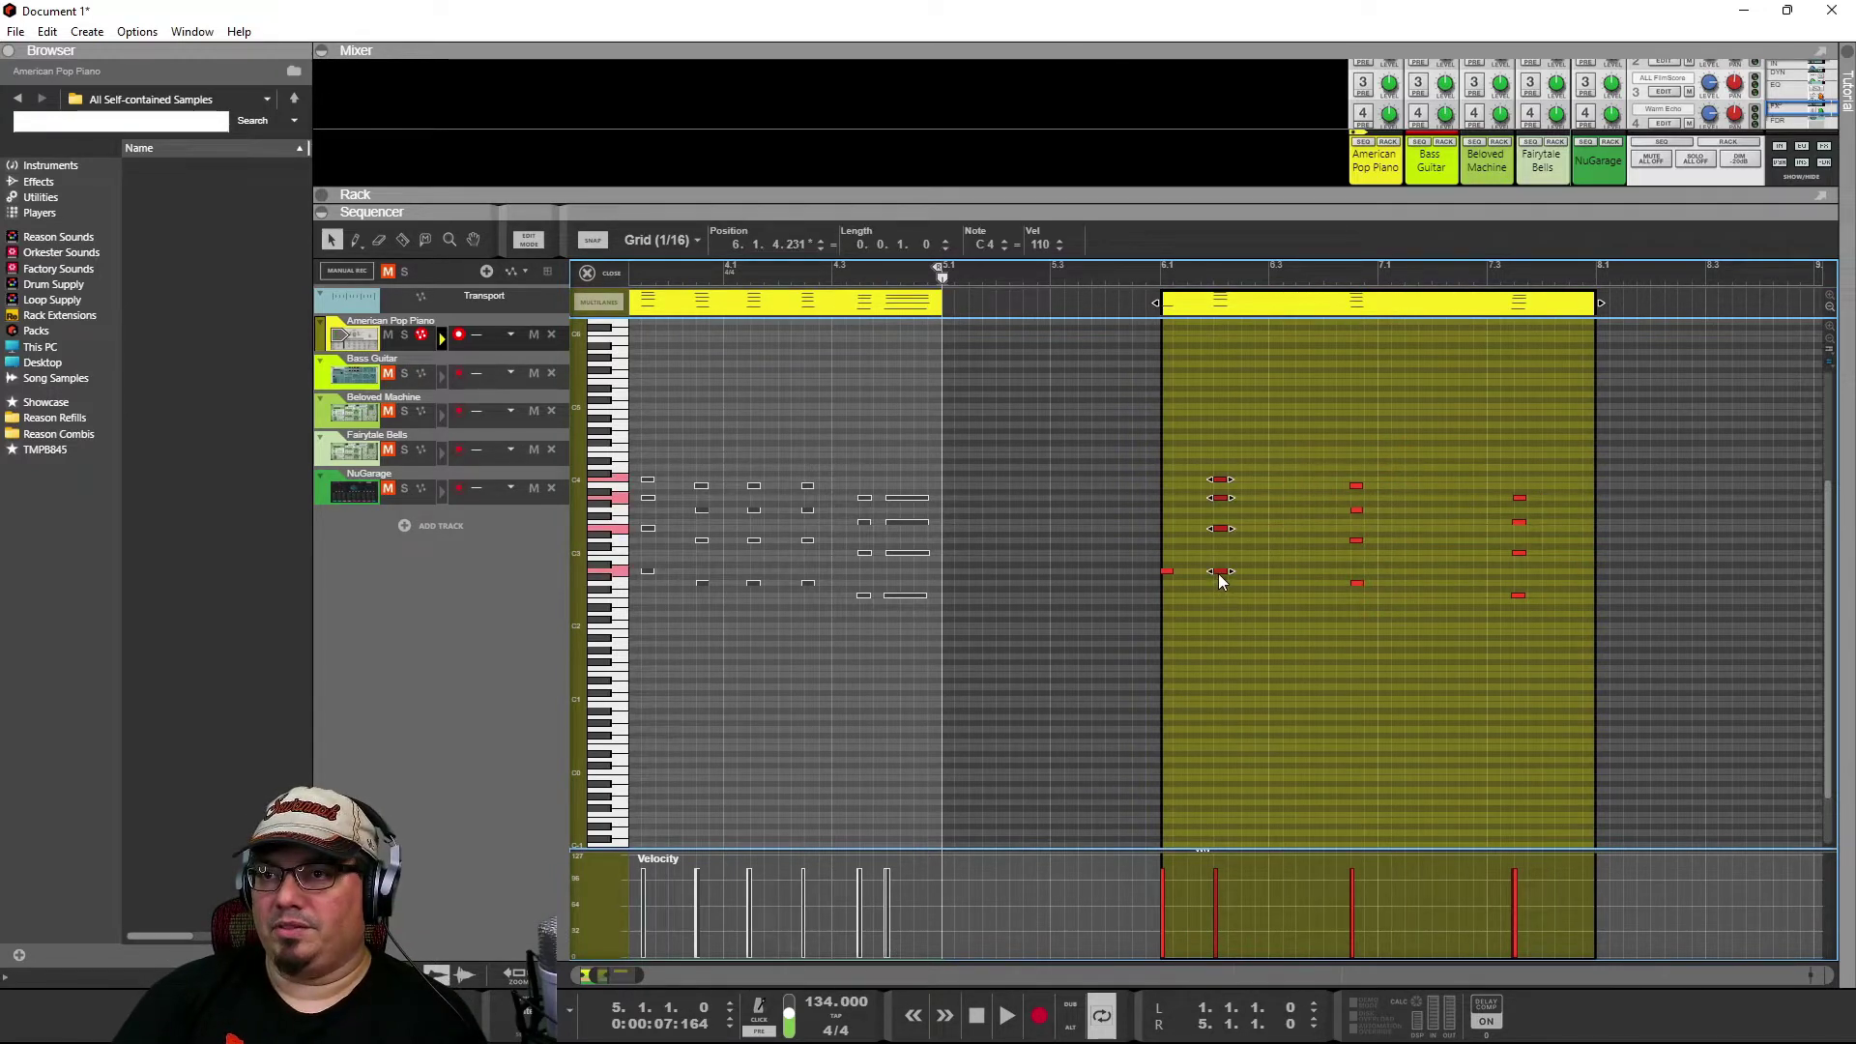
pyautogui.moveTo(1218, 572); pyautogui.dragTo(1276, 577)
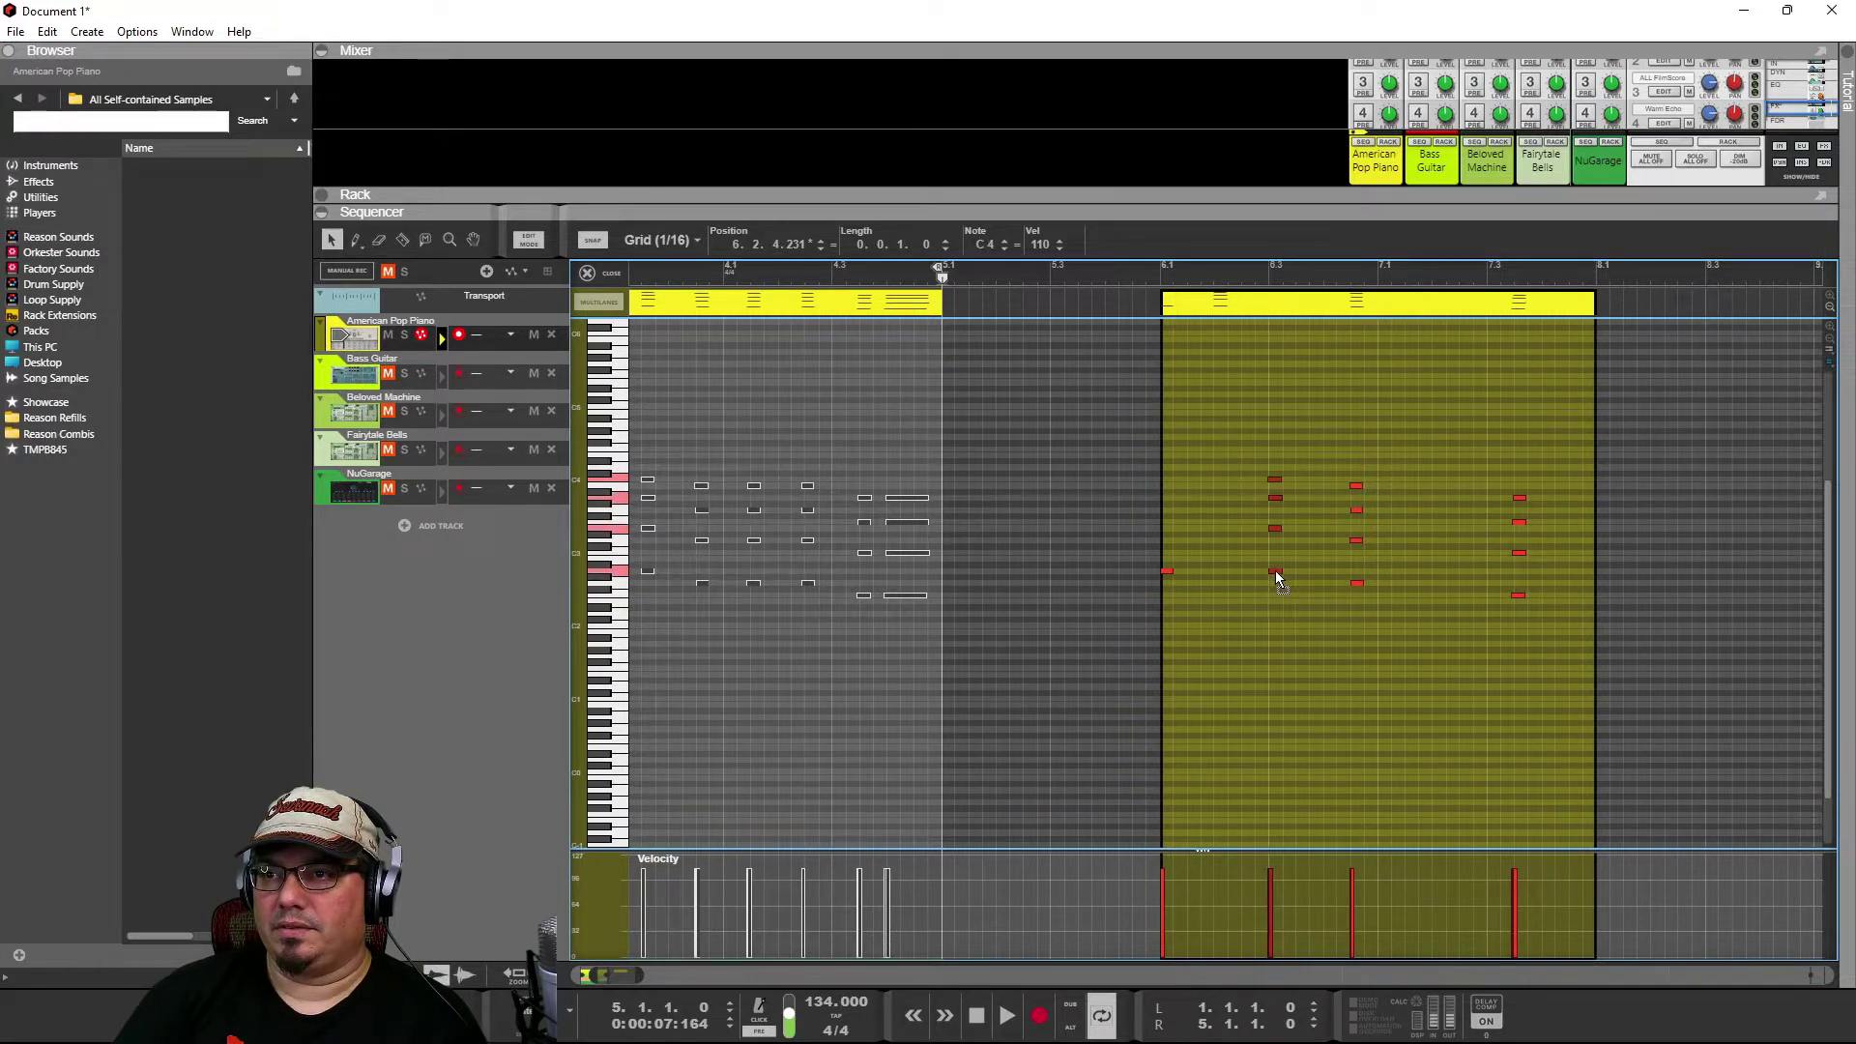
pyautogui.click(1359, 563)
pyautogui.moveTo(1338, 447); pyautogui.dragTo(1383, 581)
pyautogui.moveTo(1502, 489); pyautogui.dragTo(1550, 629)
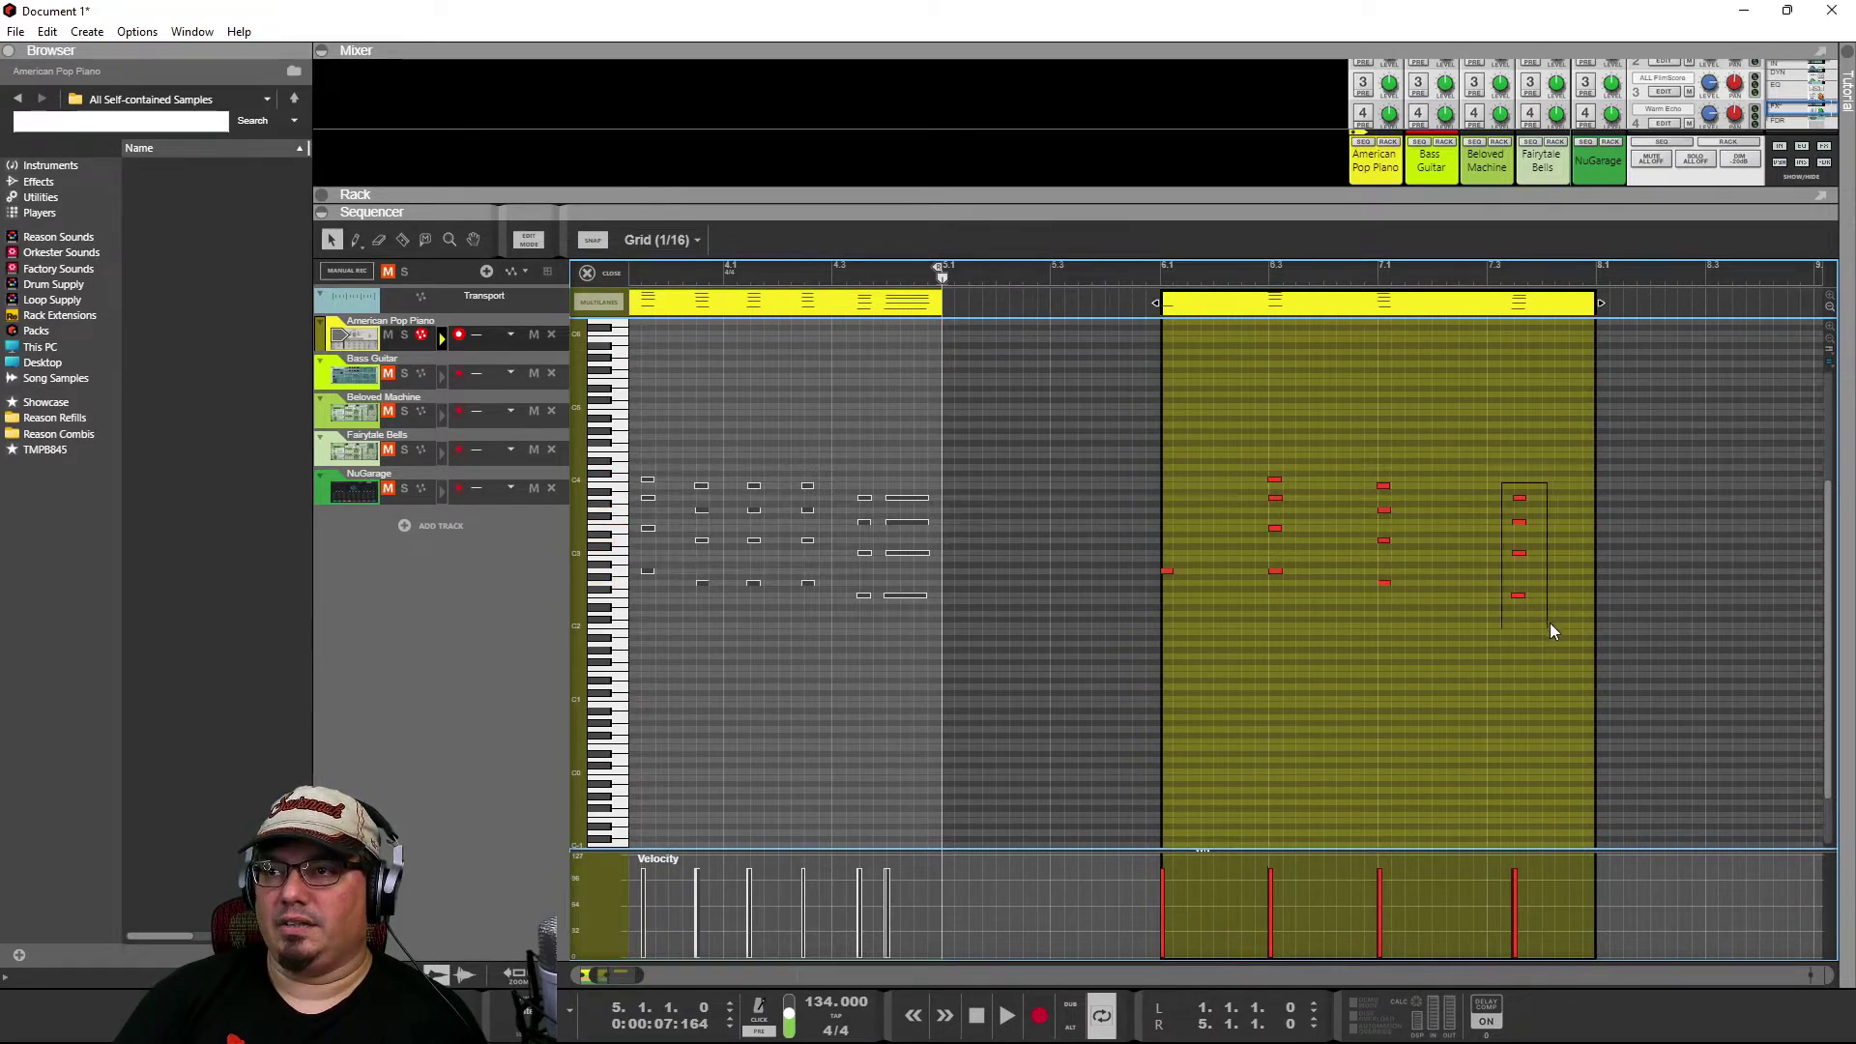
pyautogui.press('Left')
# Step: Lengthen all notes in the copied piano clip to about 0.0.3.223
pyautogui.hotkey('ctrl', 'a')
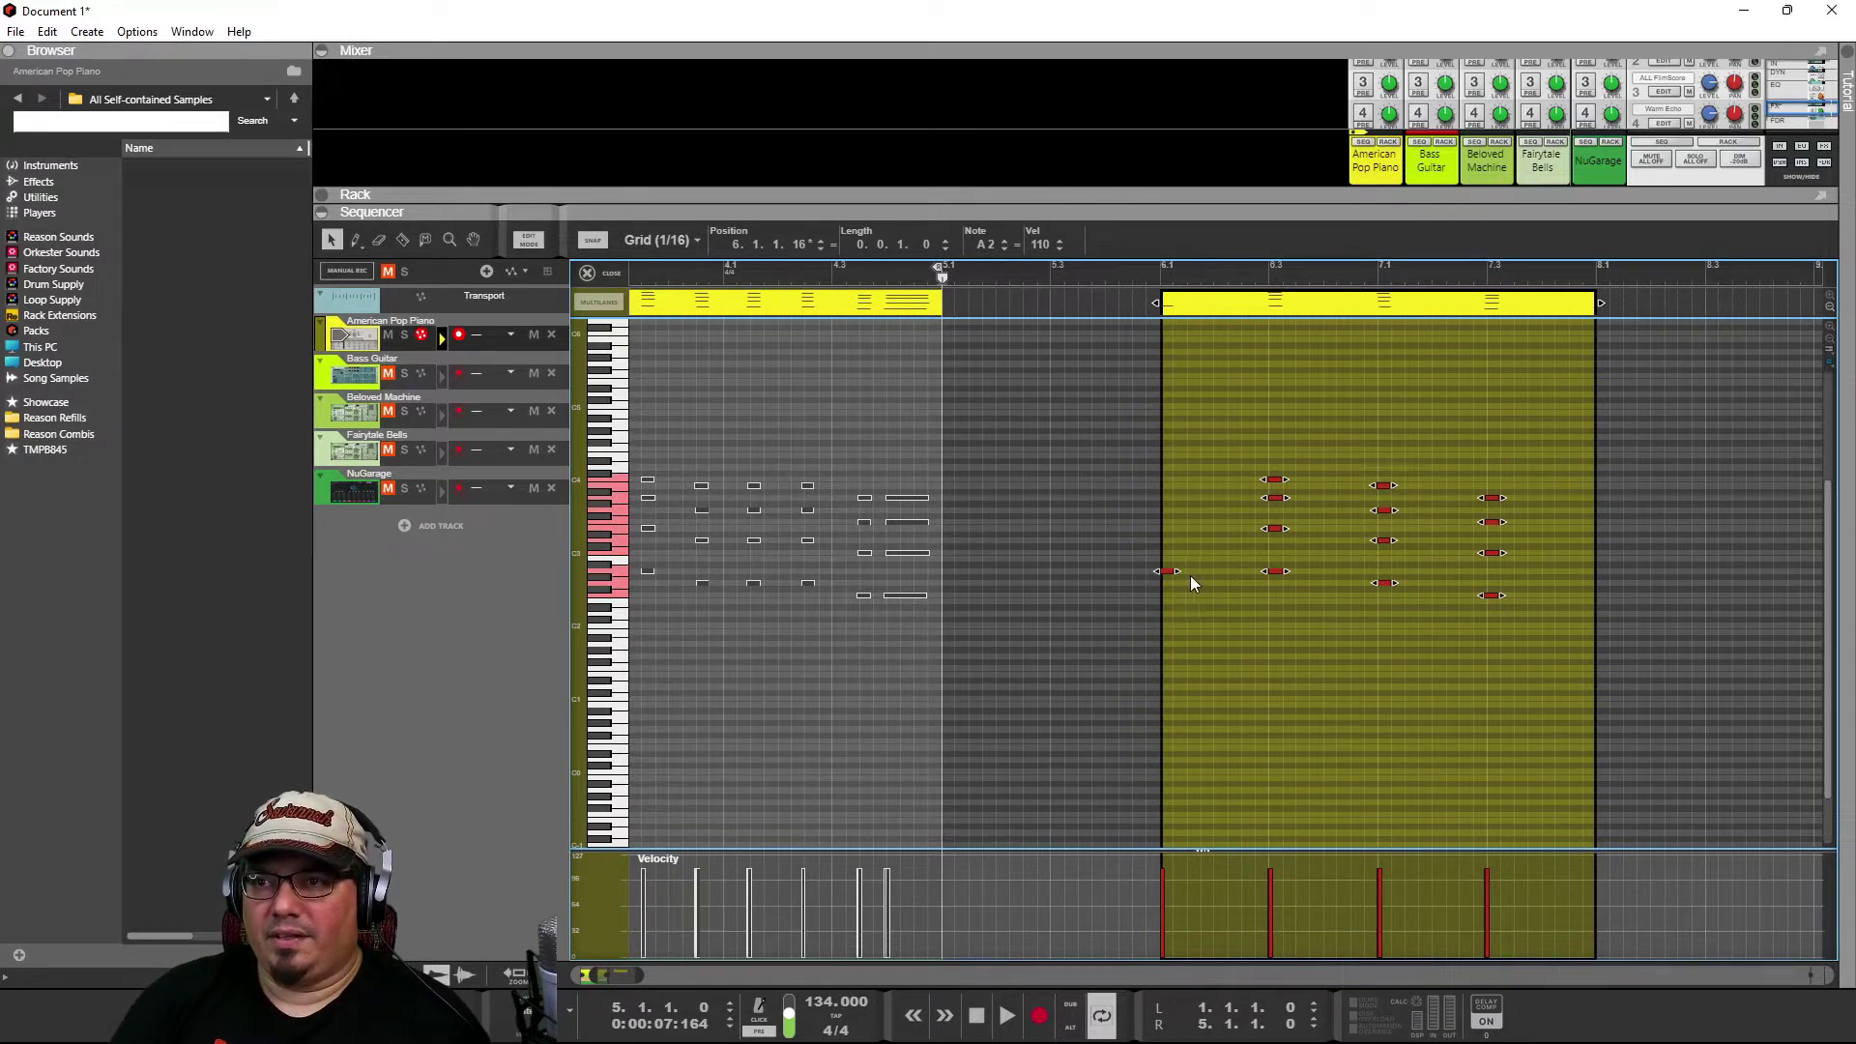
pyautogui.moveTo(1181, 572); pyautogui.dragTo(1221, 574)
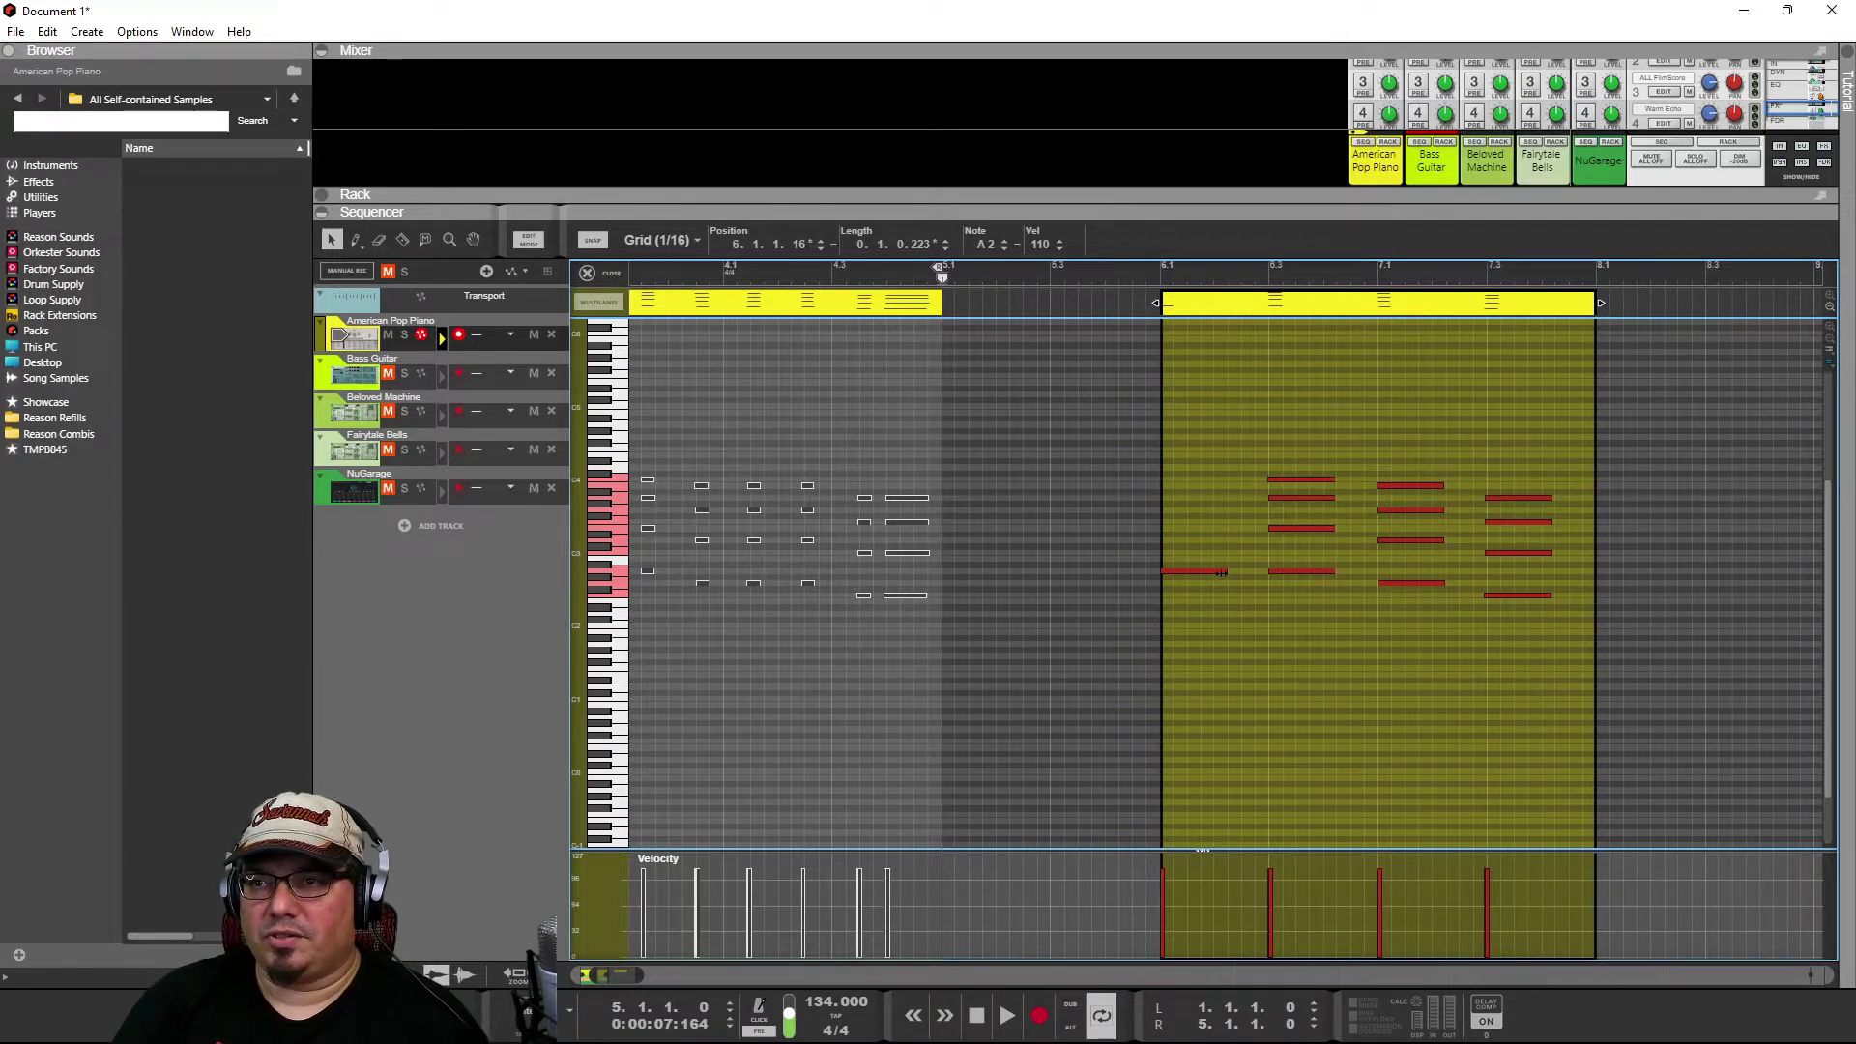
pyautogui.moveTo(1221, 572); pyautogui.dragTo(1207, 572)
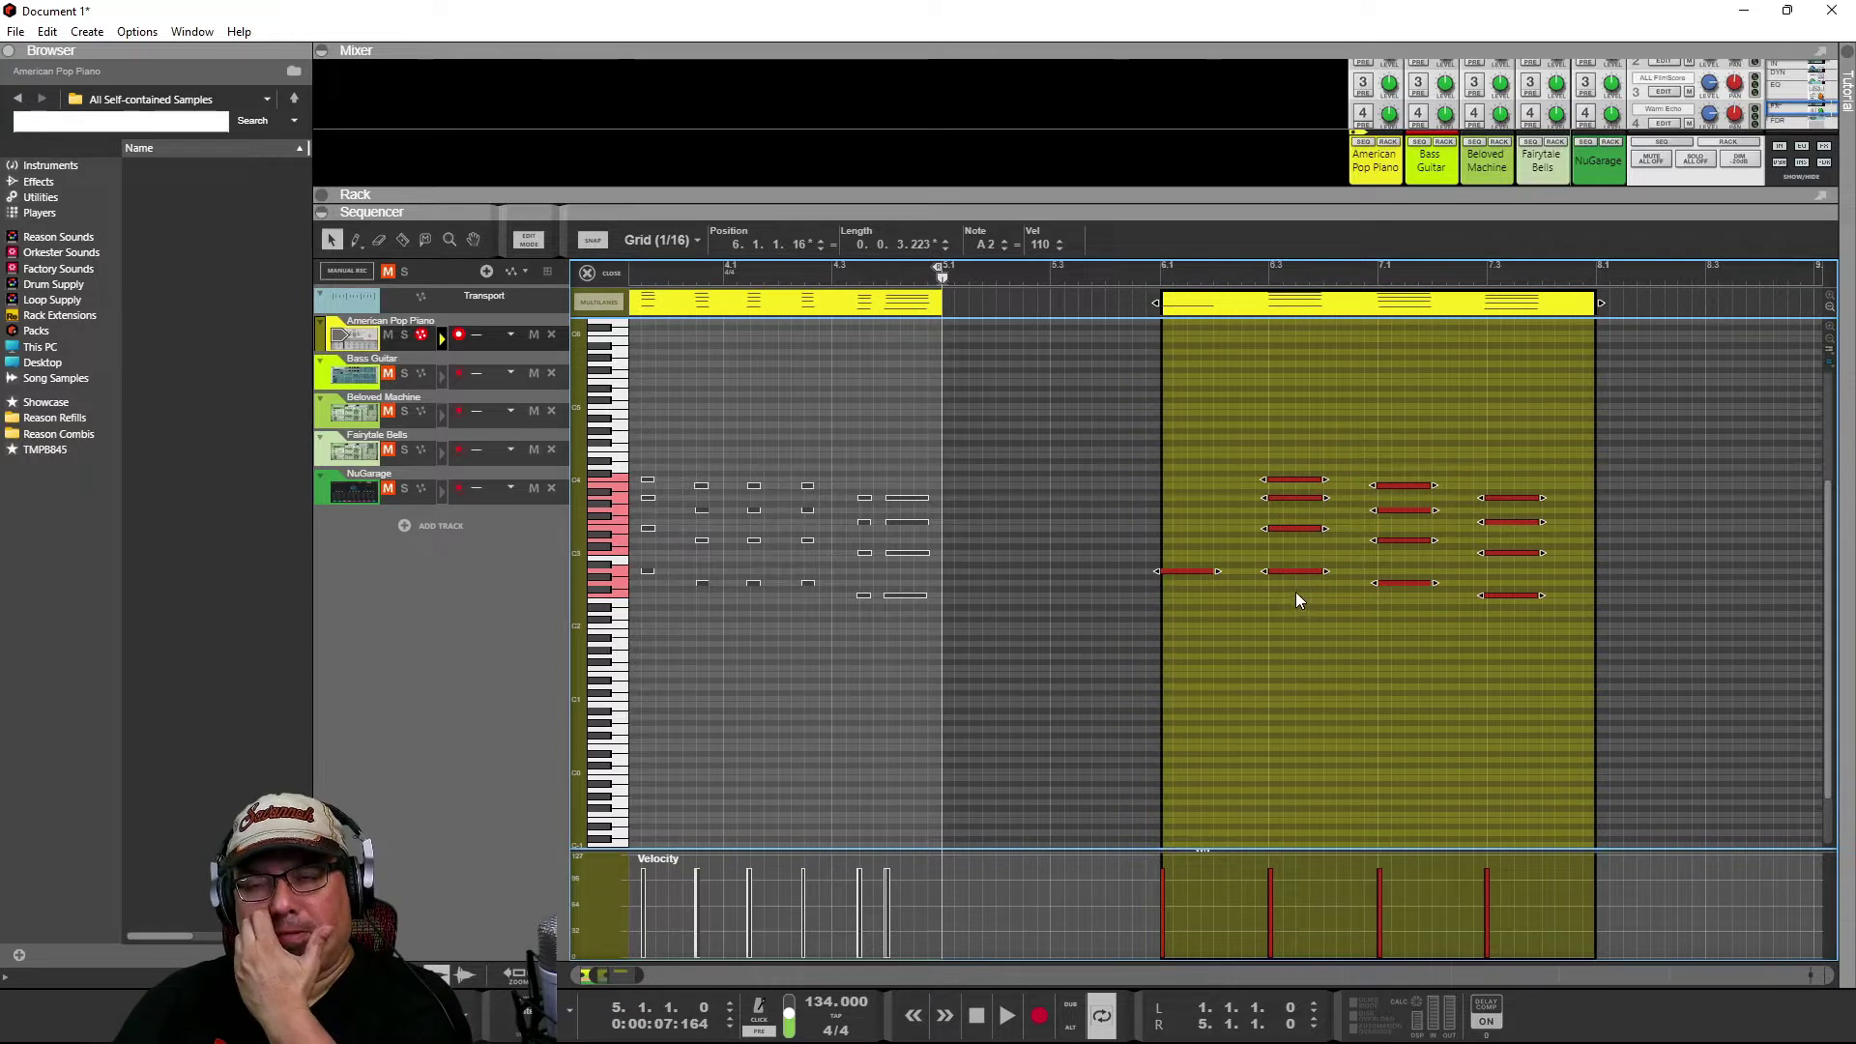
pyautogui.click(1295, 591)
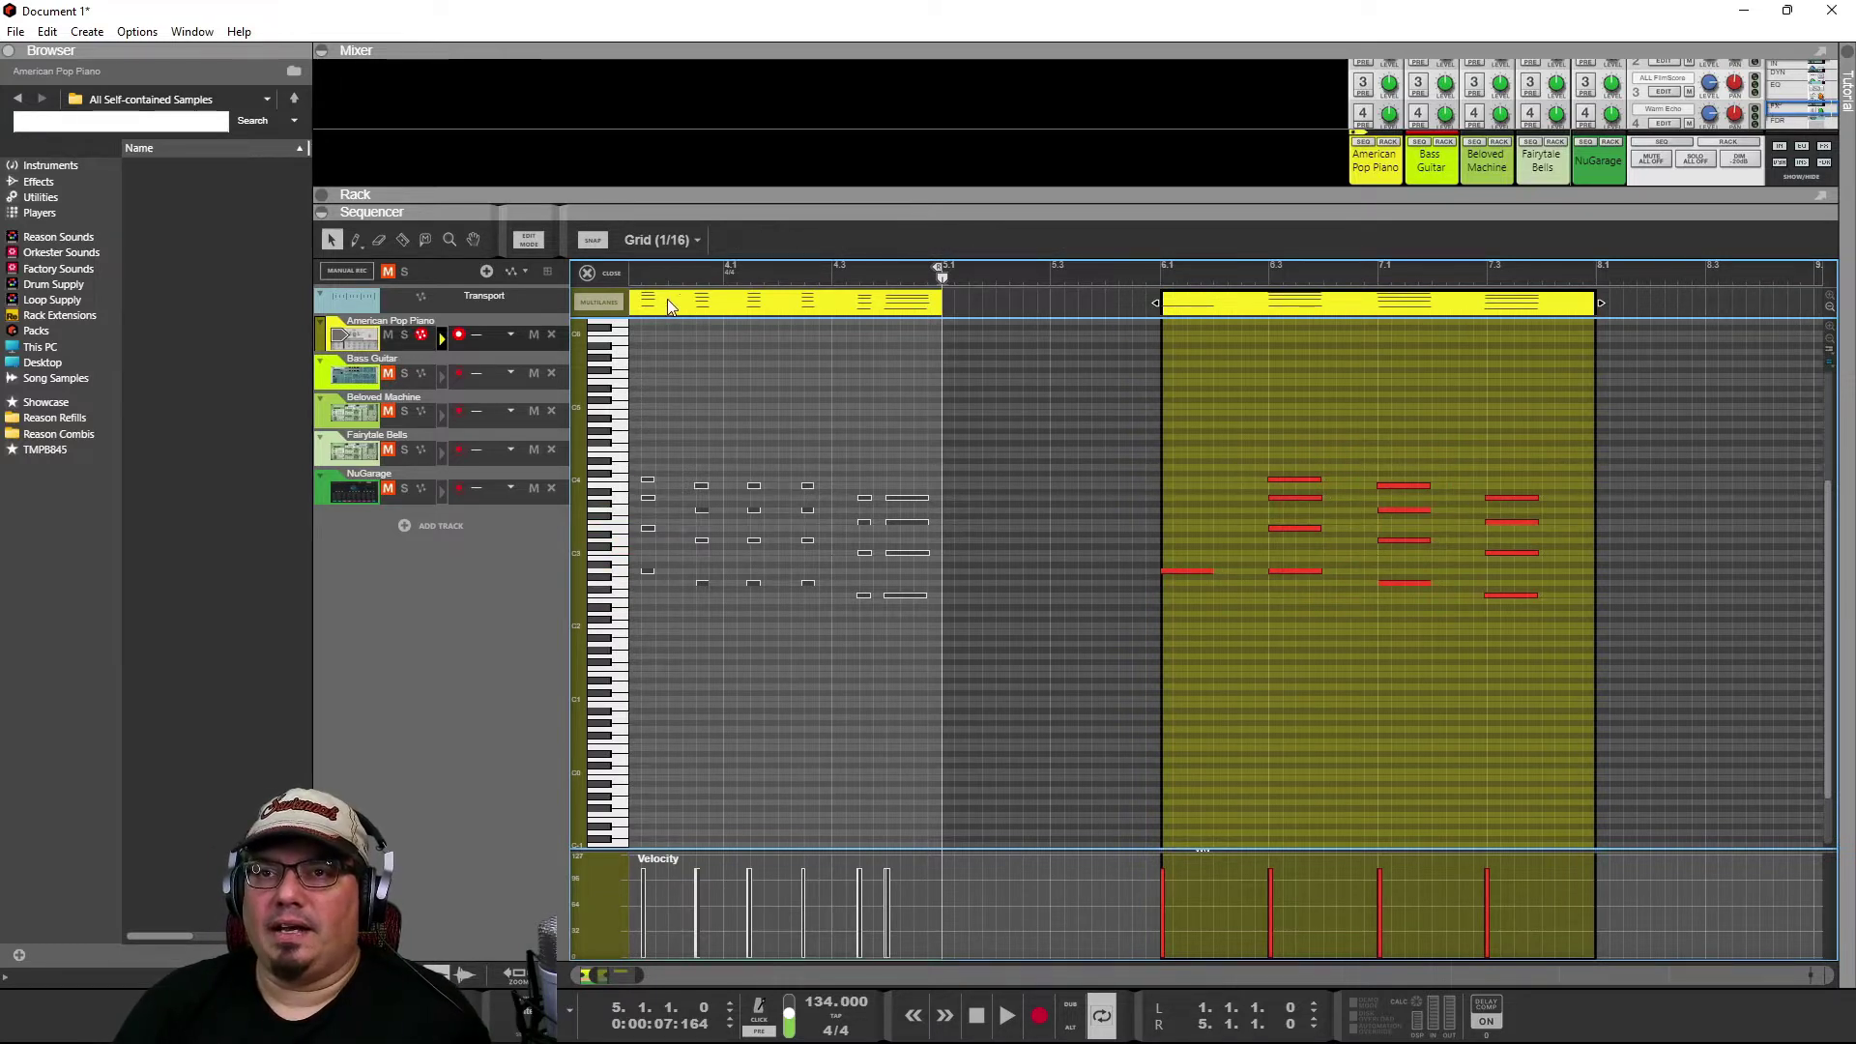
# Step: Close the note editor and play back the edited piano clip from bar 6
pyautogui.click(587, 275)
pyautogui.click(912, 441)
pyautogui.click(779, 278)
pyautogui.press('space')
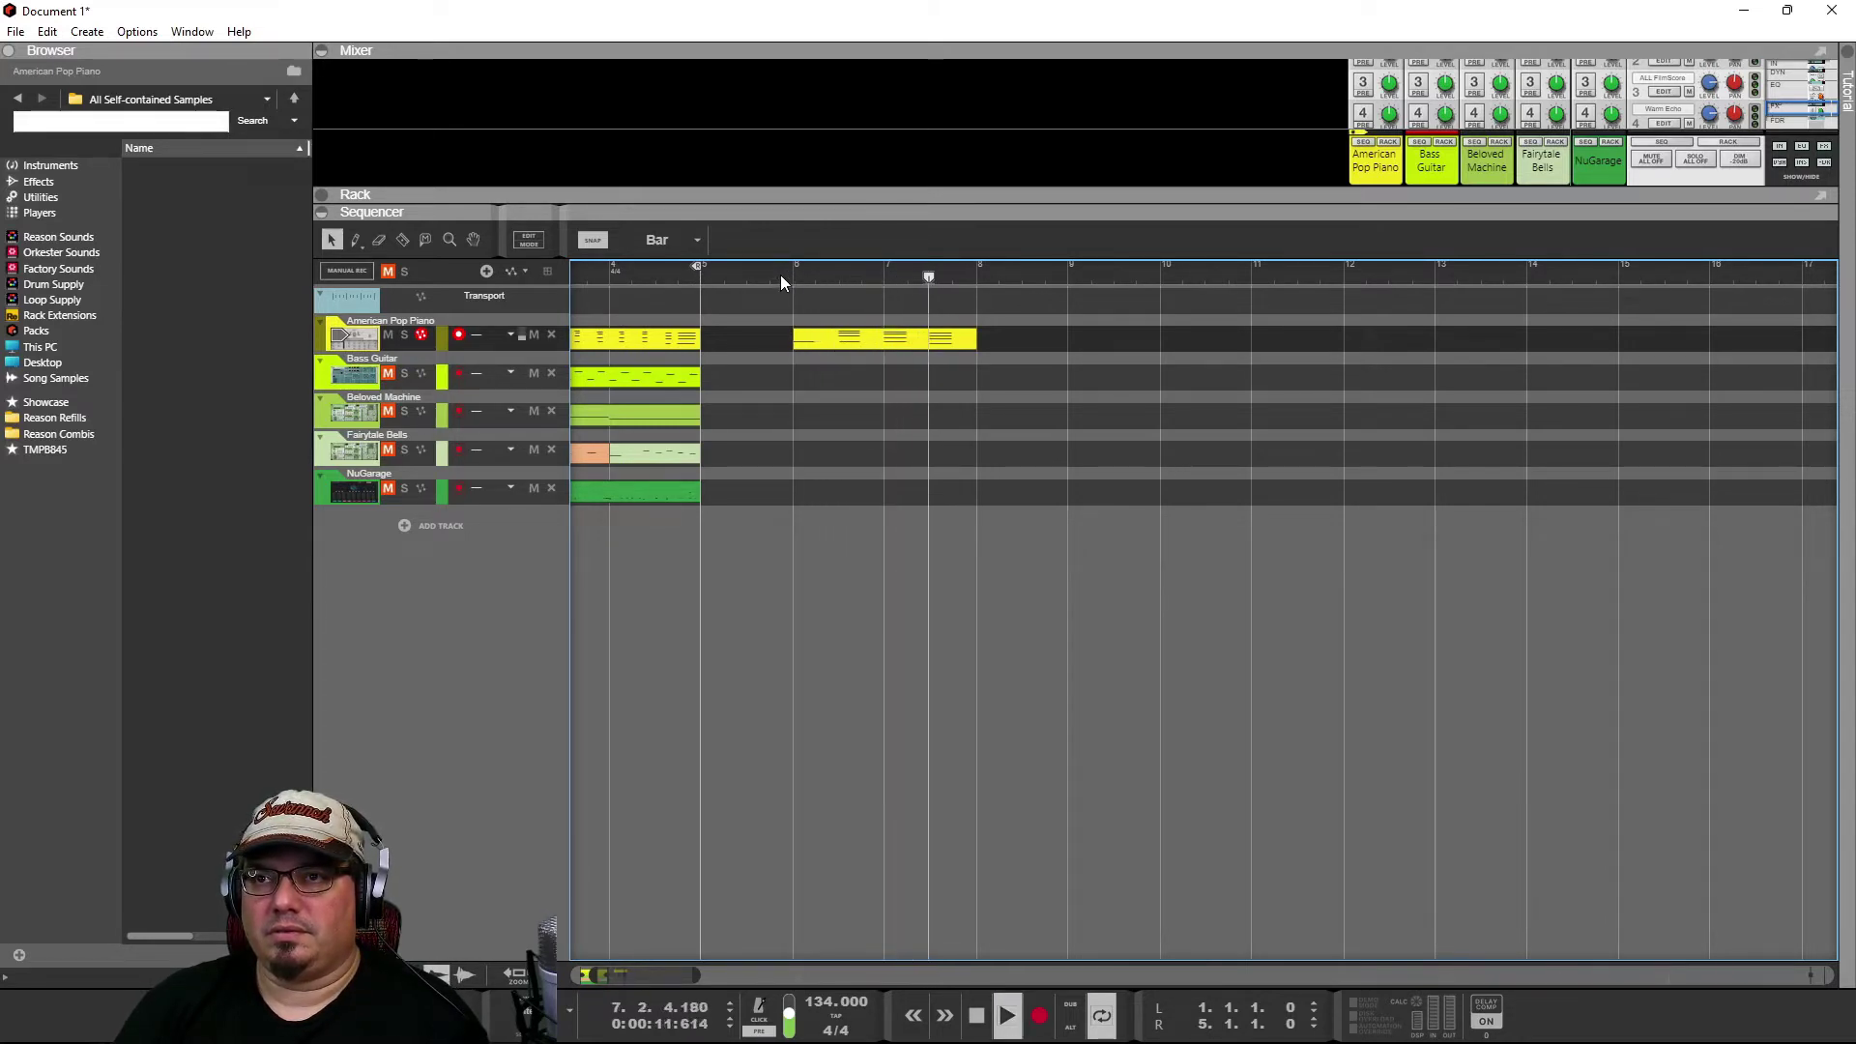
# Step: Bounce the edited piano clip in place as audio and play the bounced clip from bar 6
pyautogui.rightClick(914, 338)
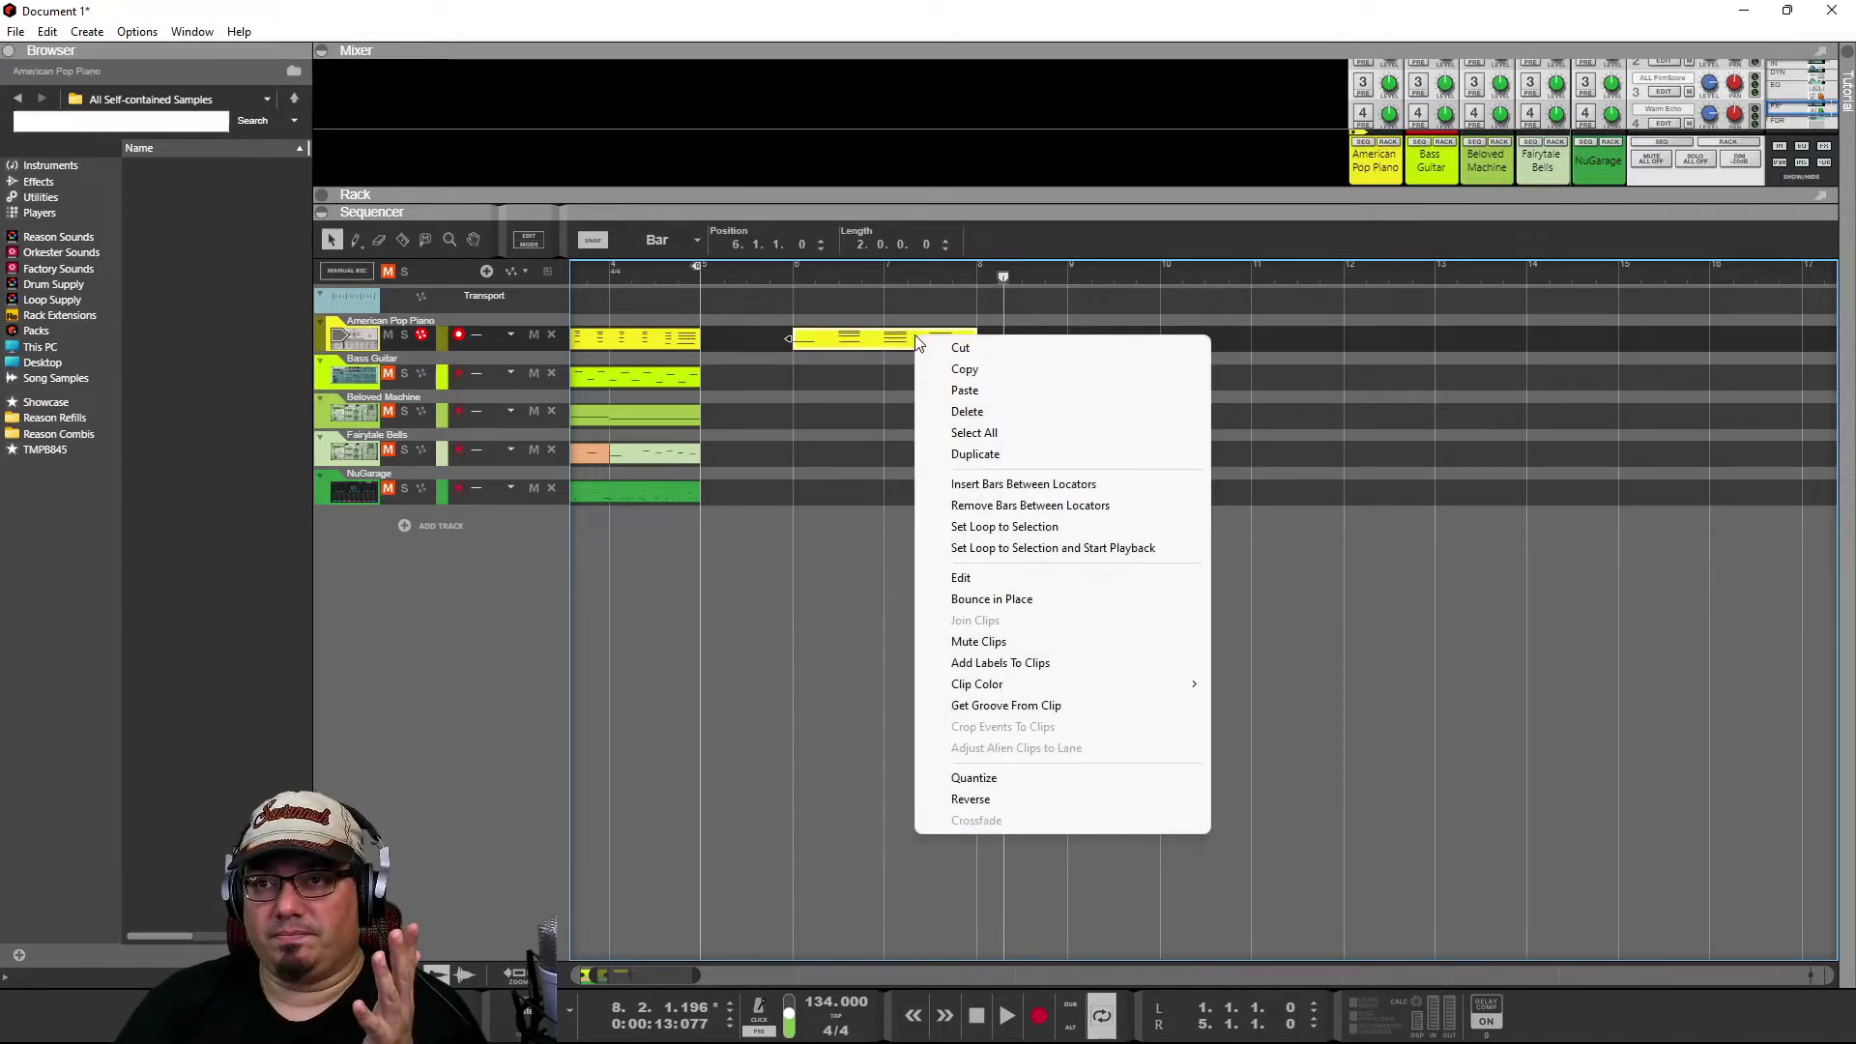
pyautogui.click(984, 601)
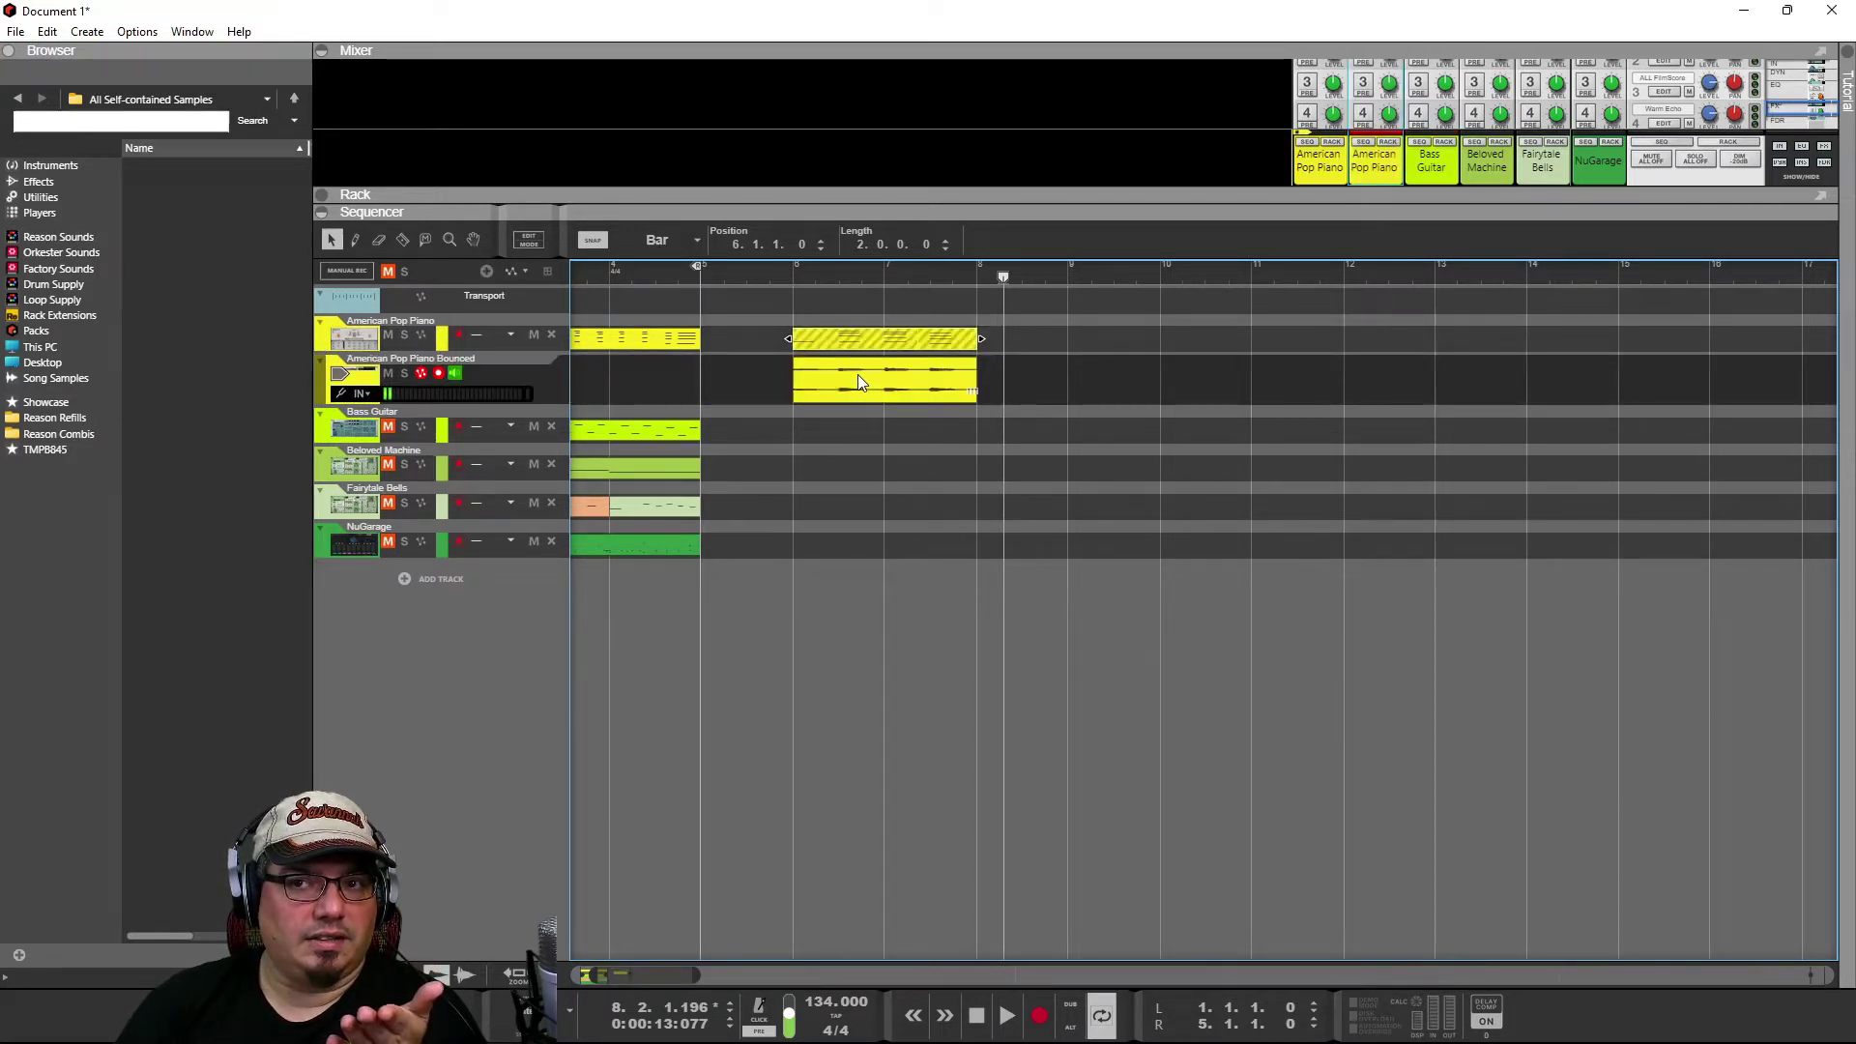
pyautogui.click(793, 278)
pyautogui.press('space')
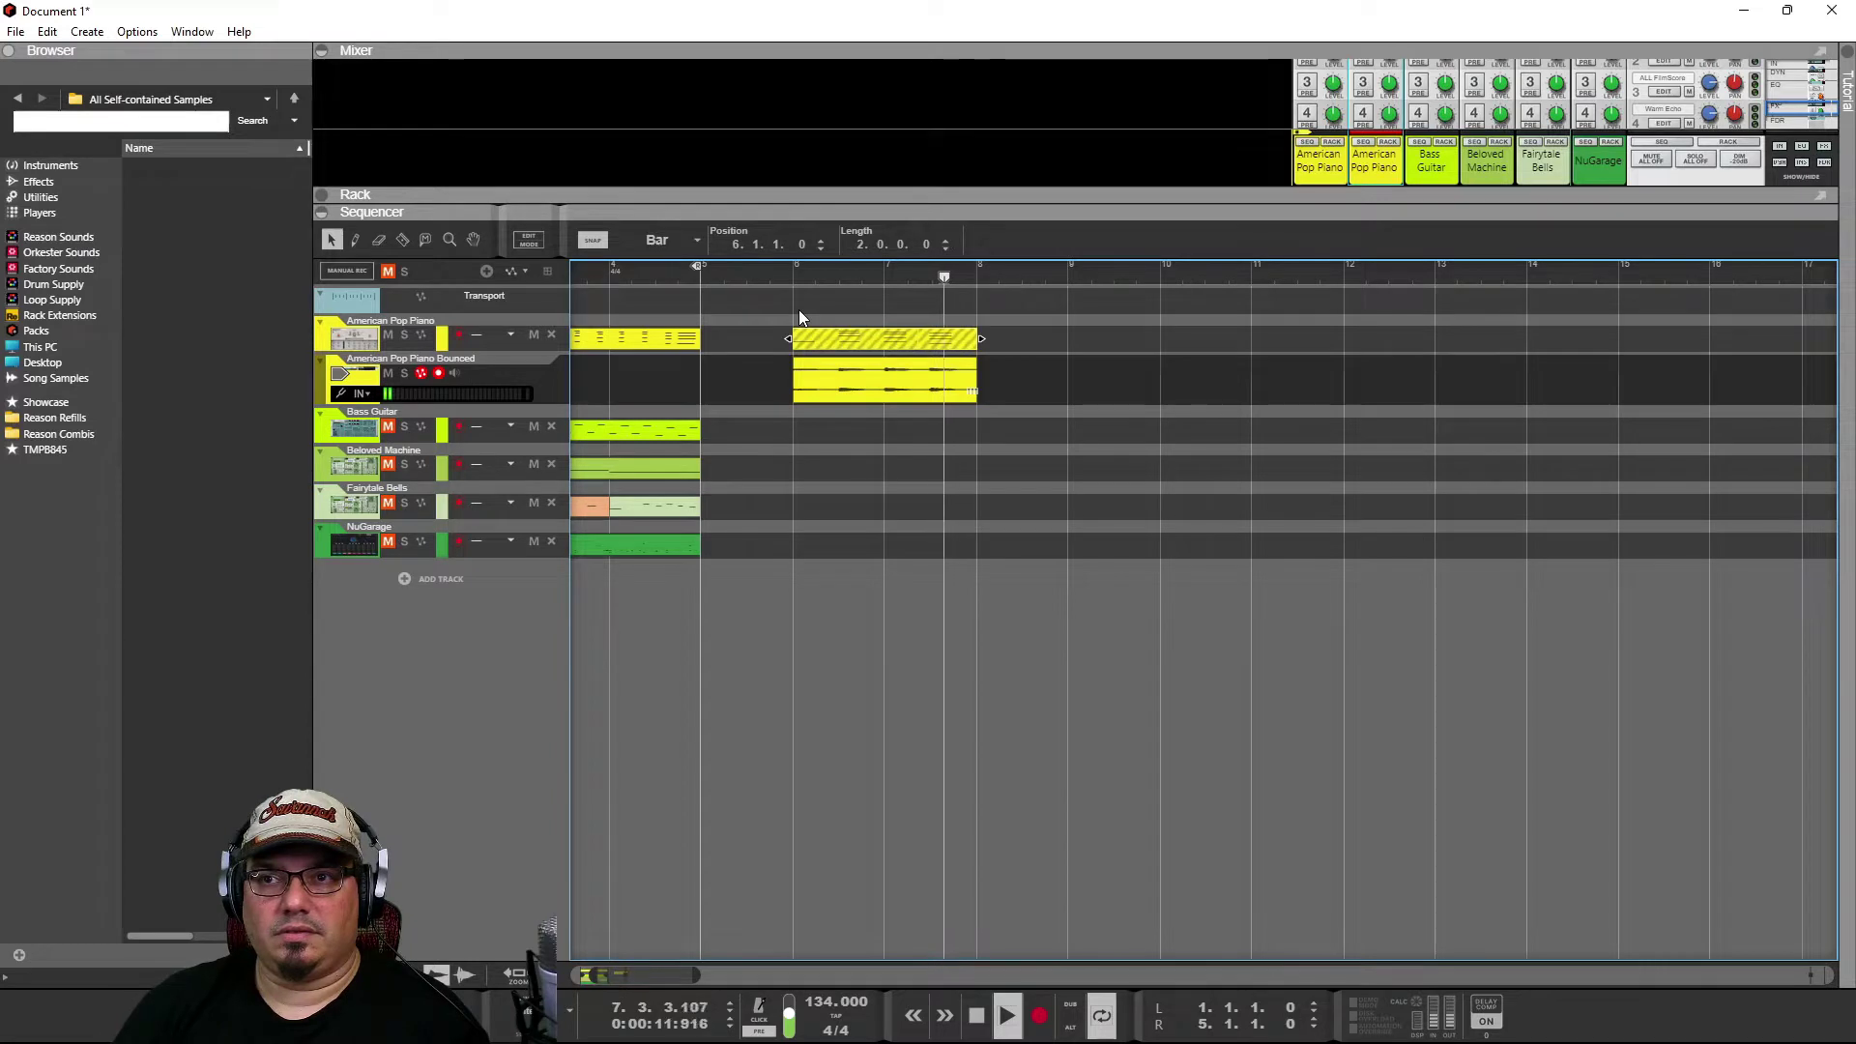
pyautogui.press('space')
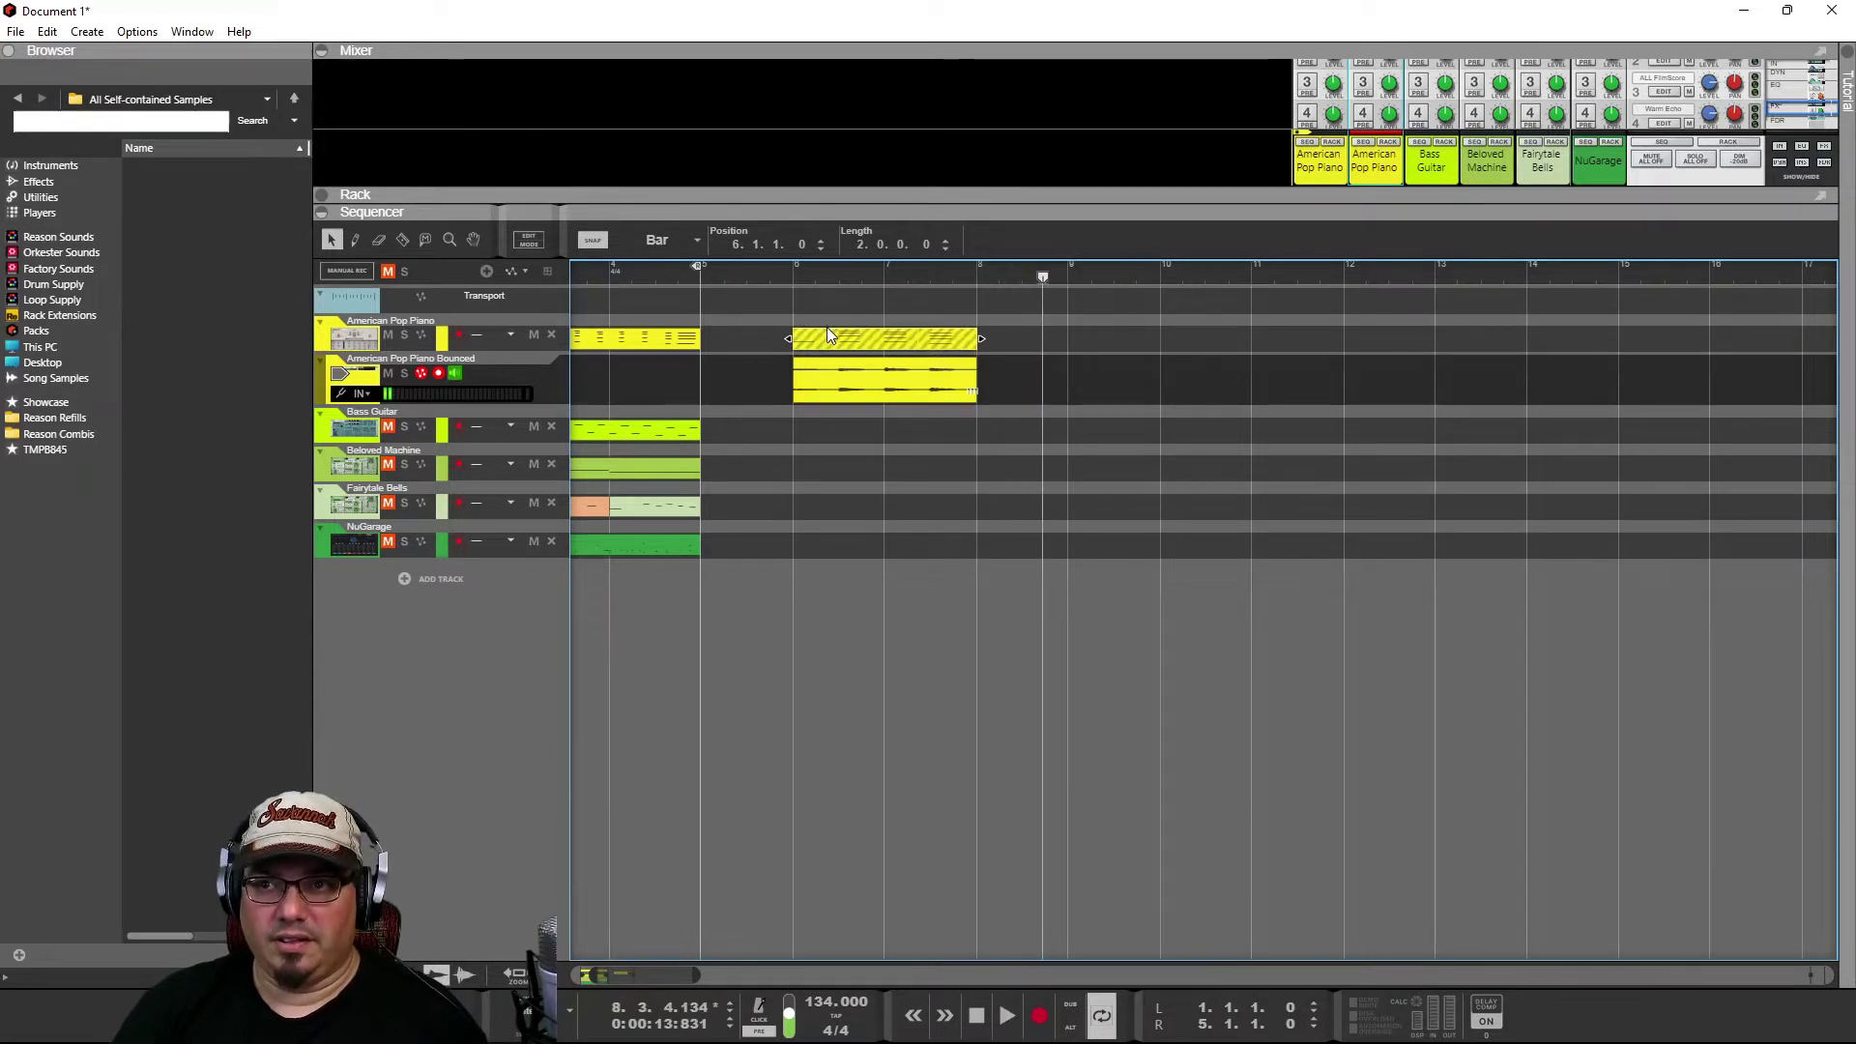
# Step: Normalize the bounced piano audio clip and lower its level to -5.96 dB
pyautogui.rightClick(829, 393)
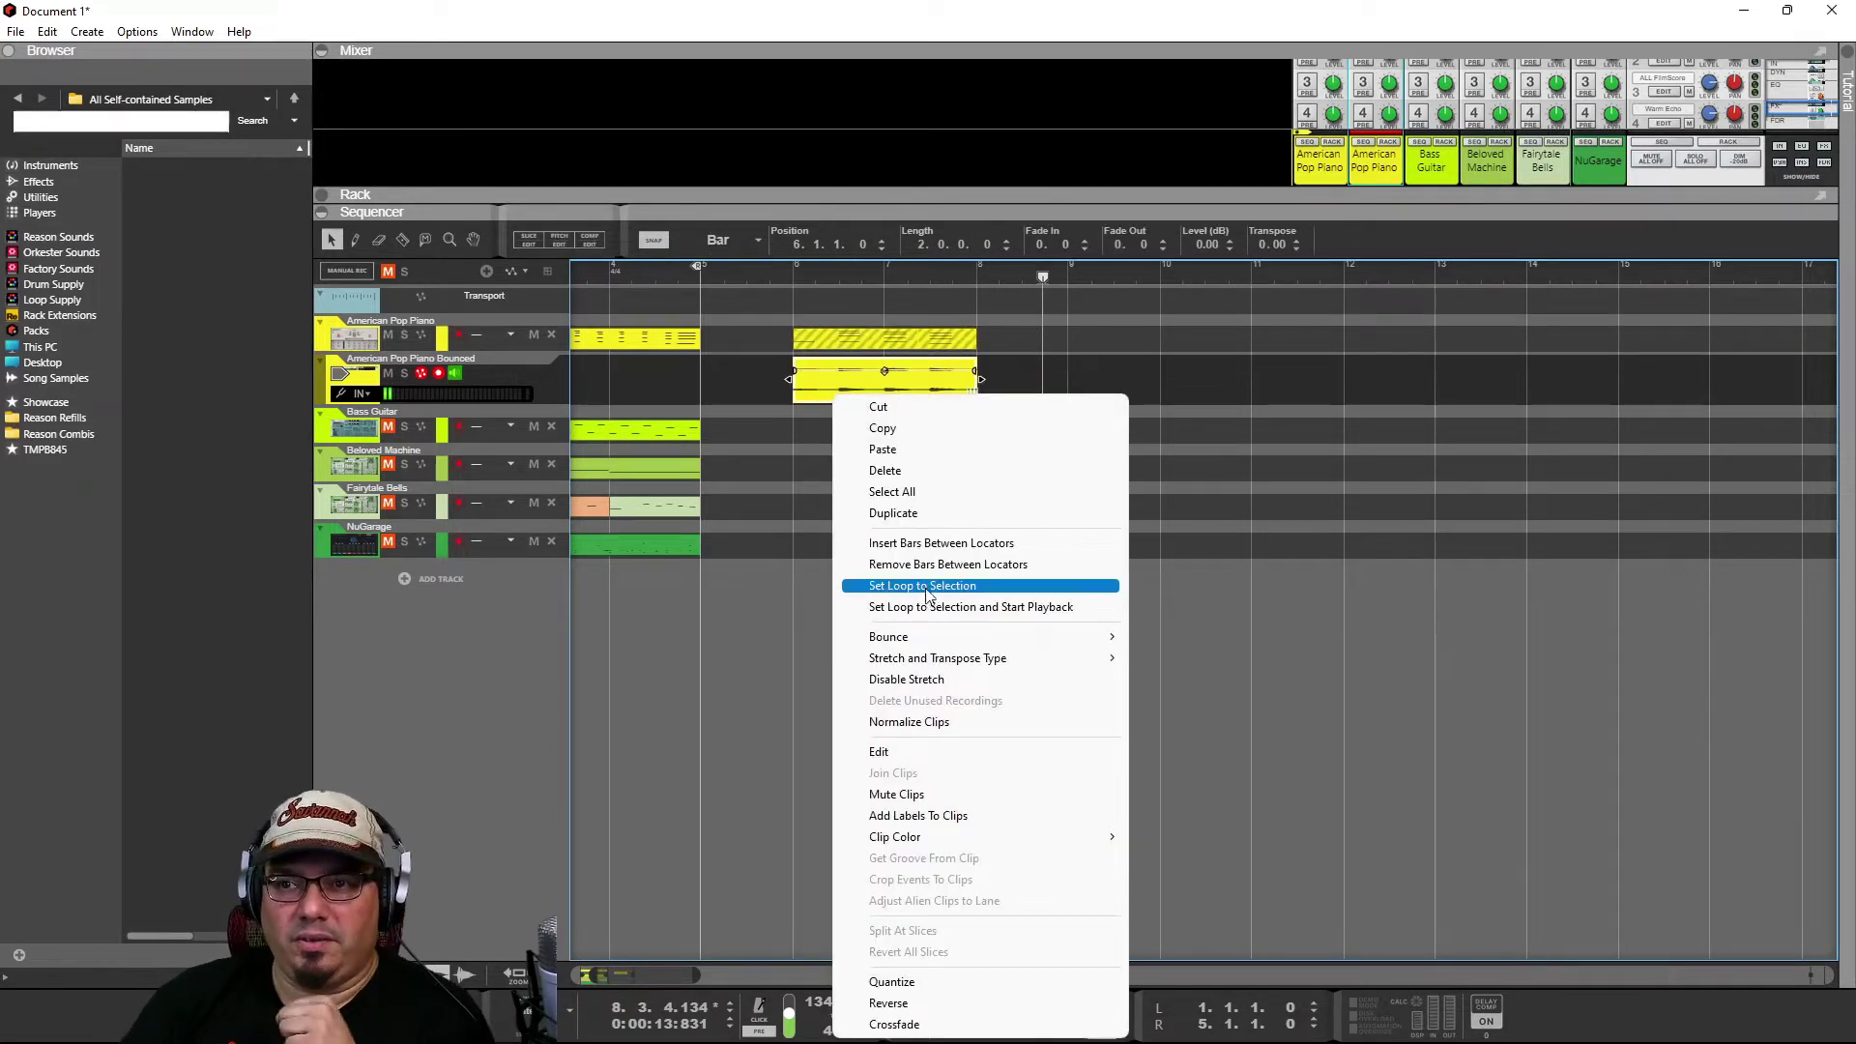
pyautogui.moveTo(1053, 642)
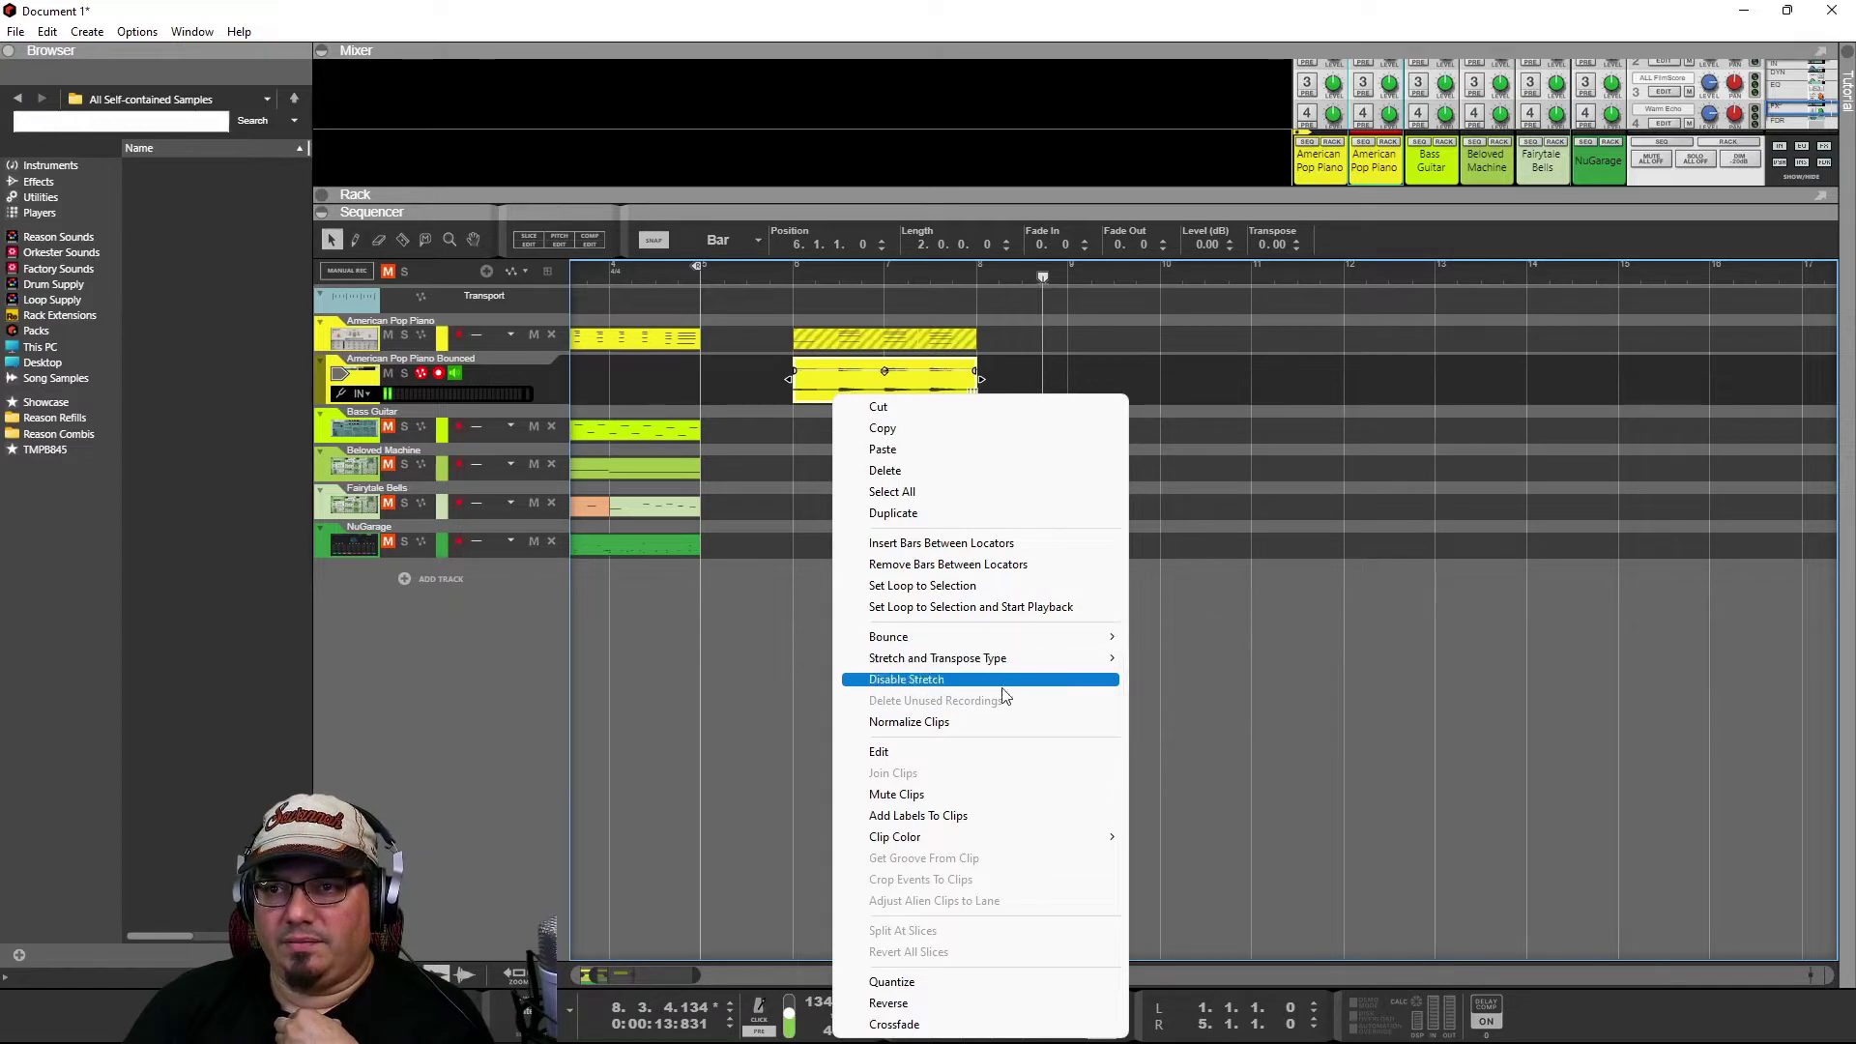
pyautogui.click(986, 725)
pyautogui.moveTo(885, 371); pyautogui.dragTo(886, 377)
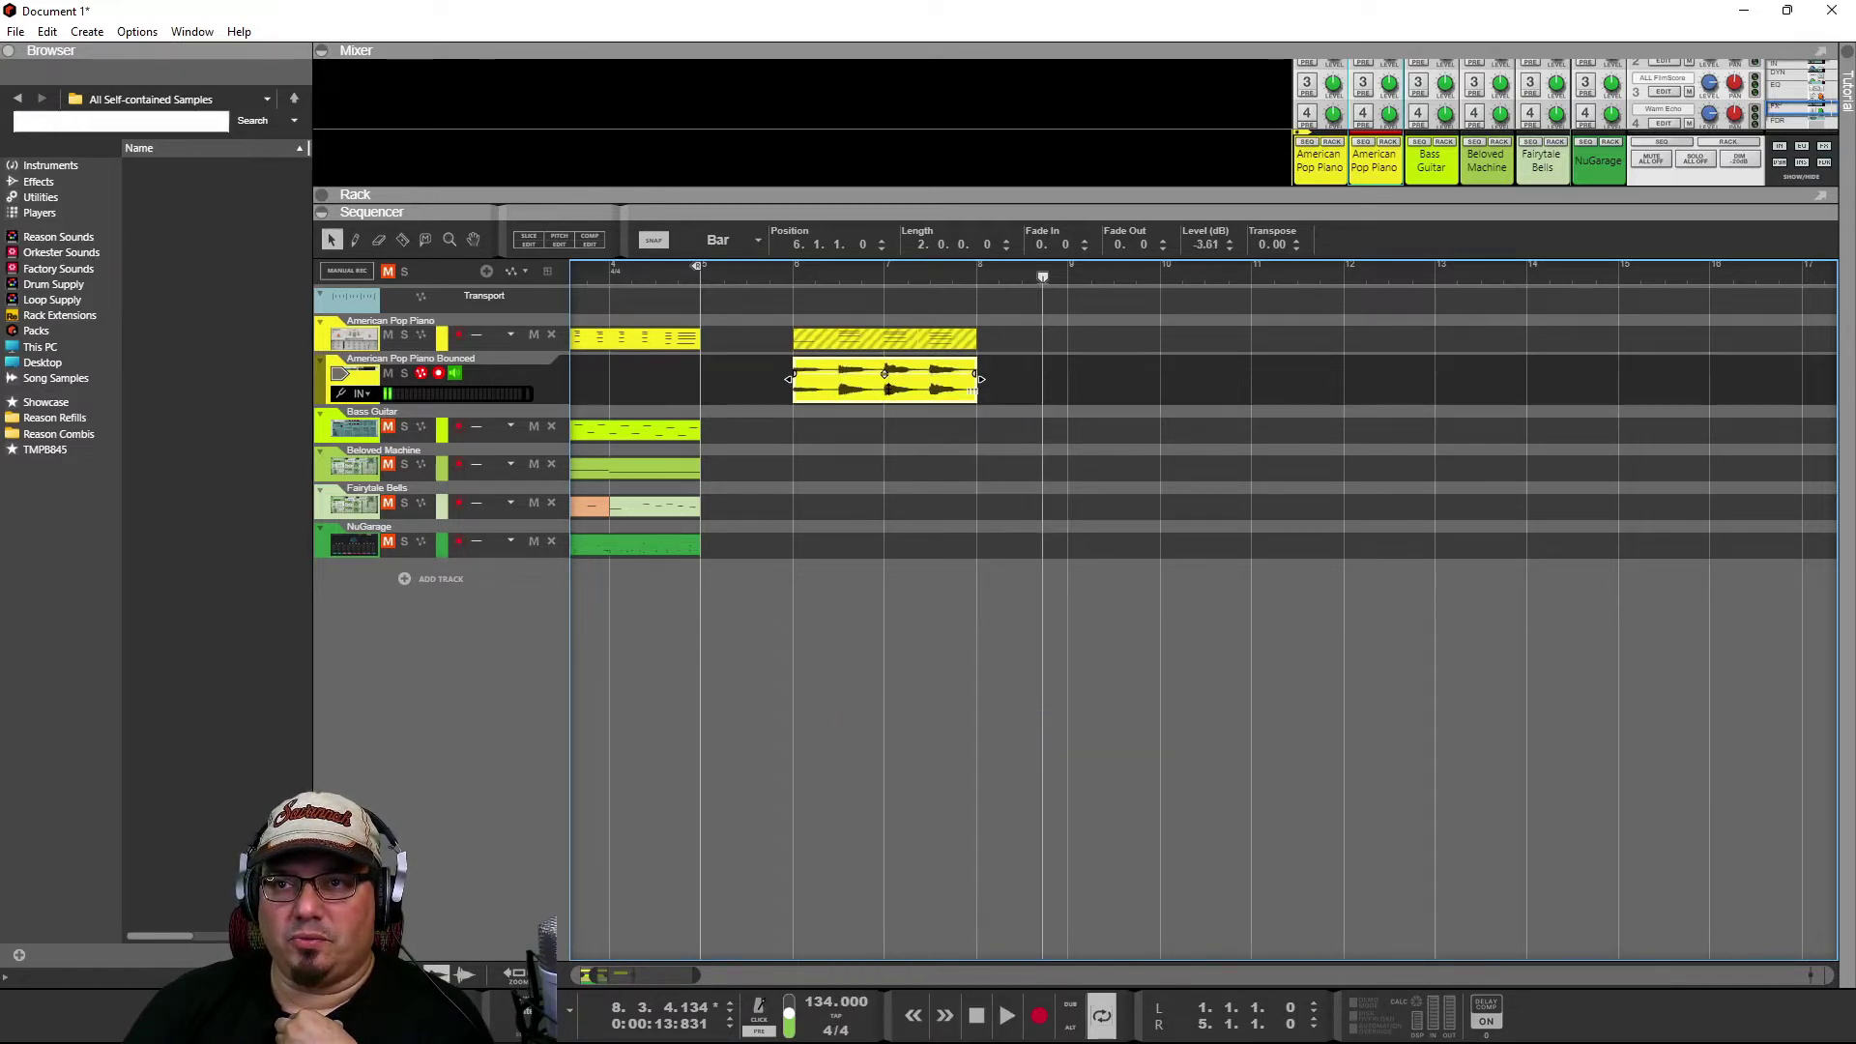
pyautogui.press('KP_7')
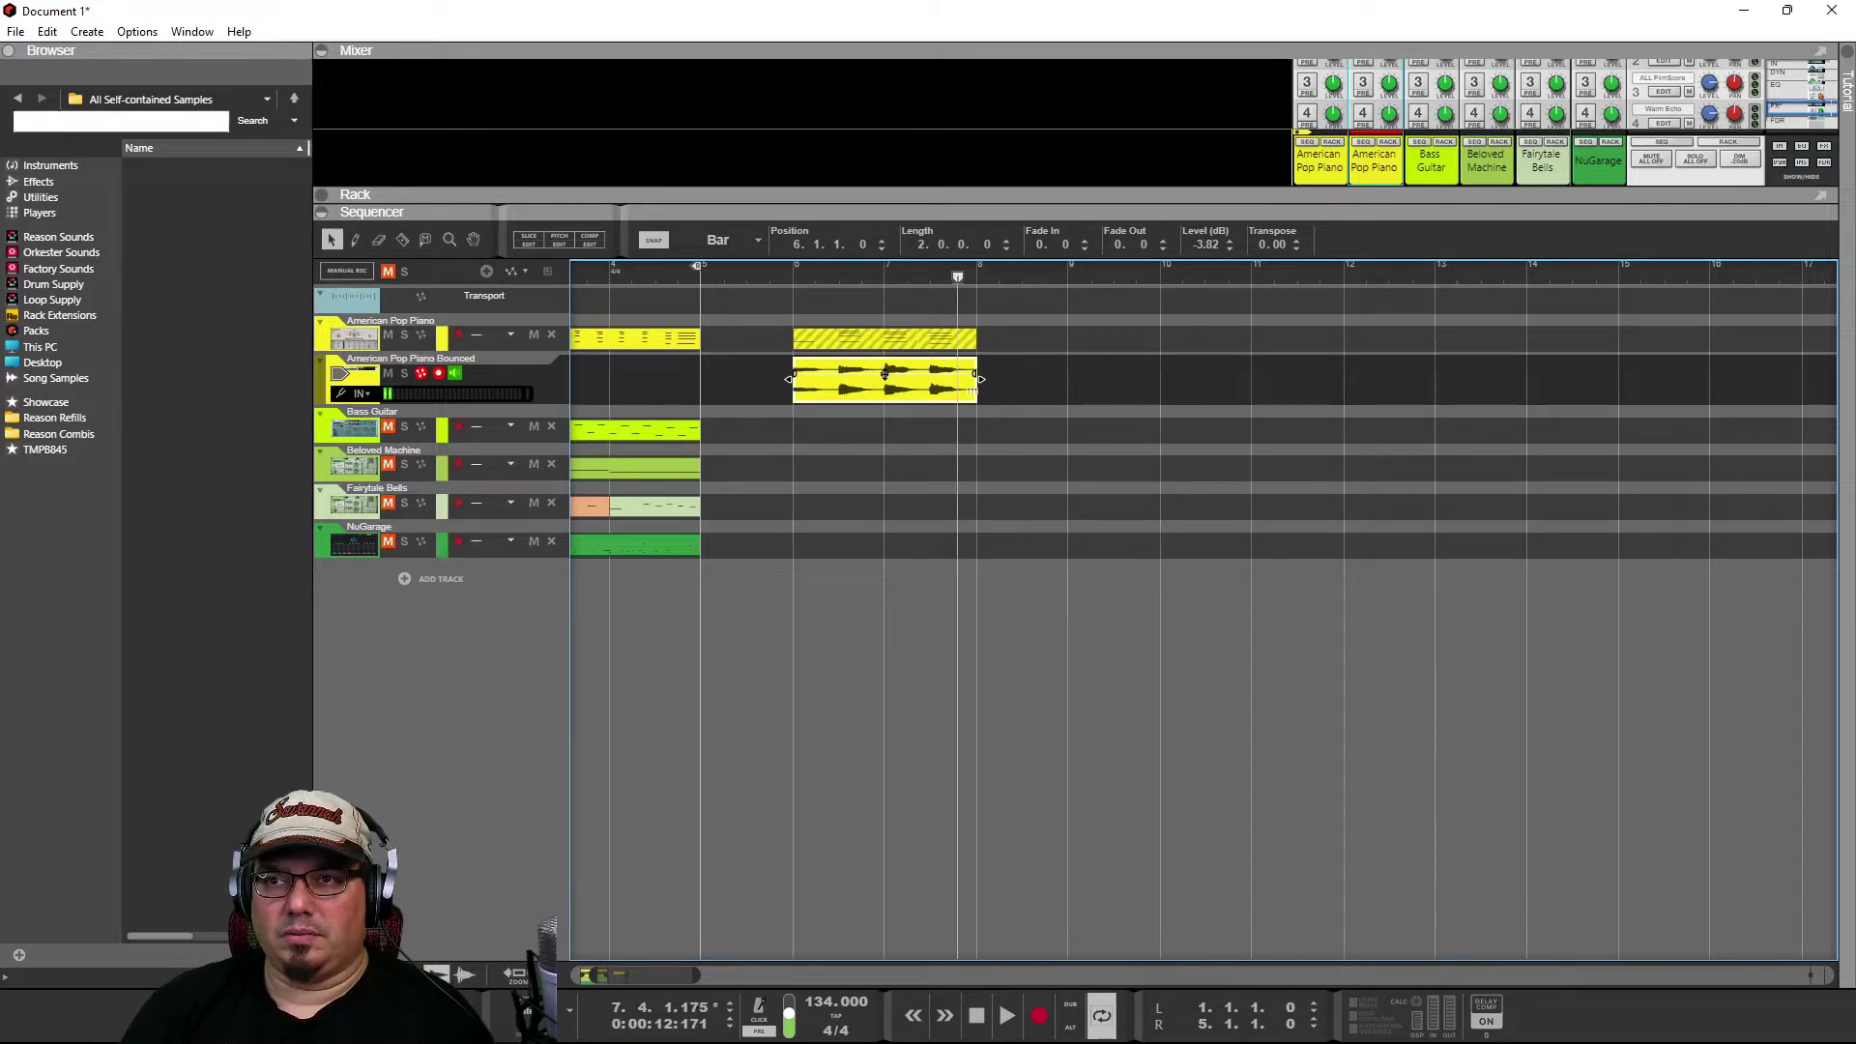
pyautogui.moveTo(884, 375); pyautogui.dragTo(884, 379)
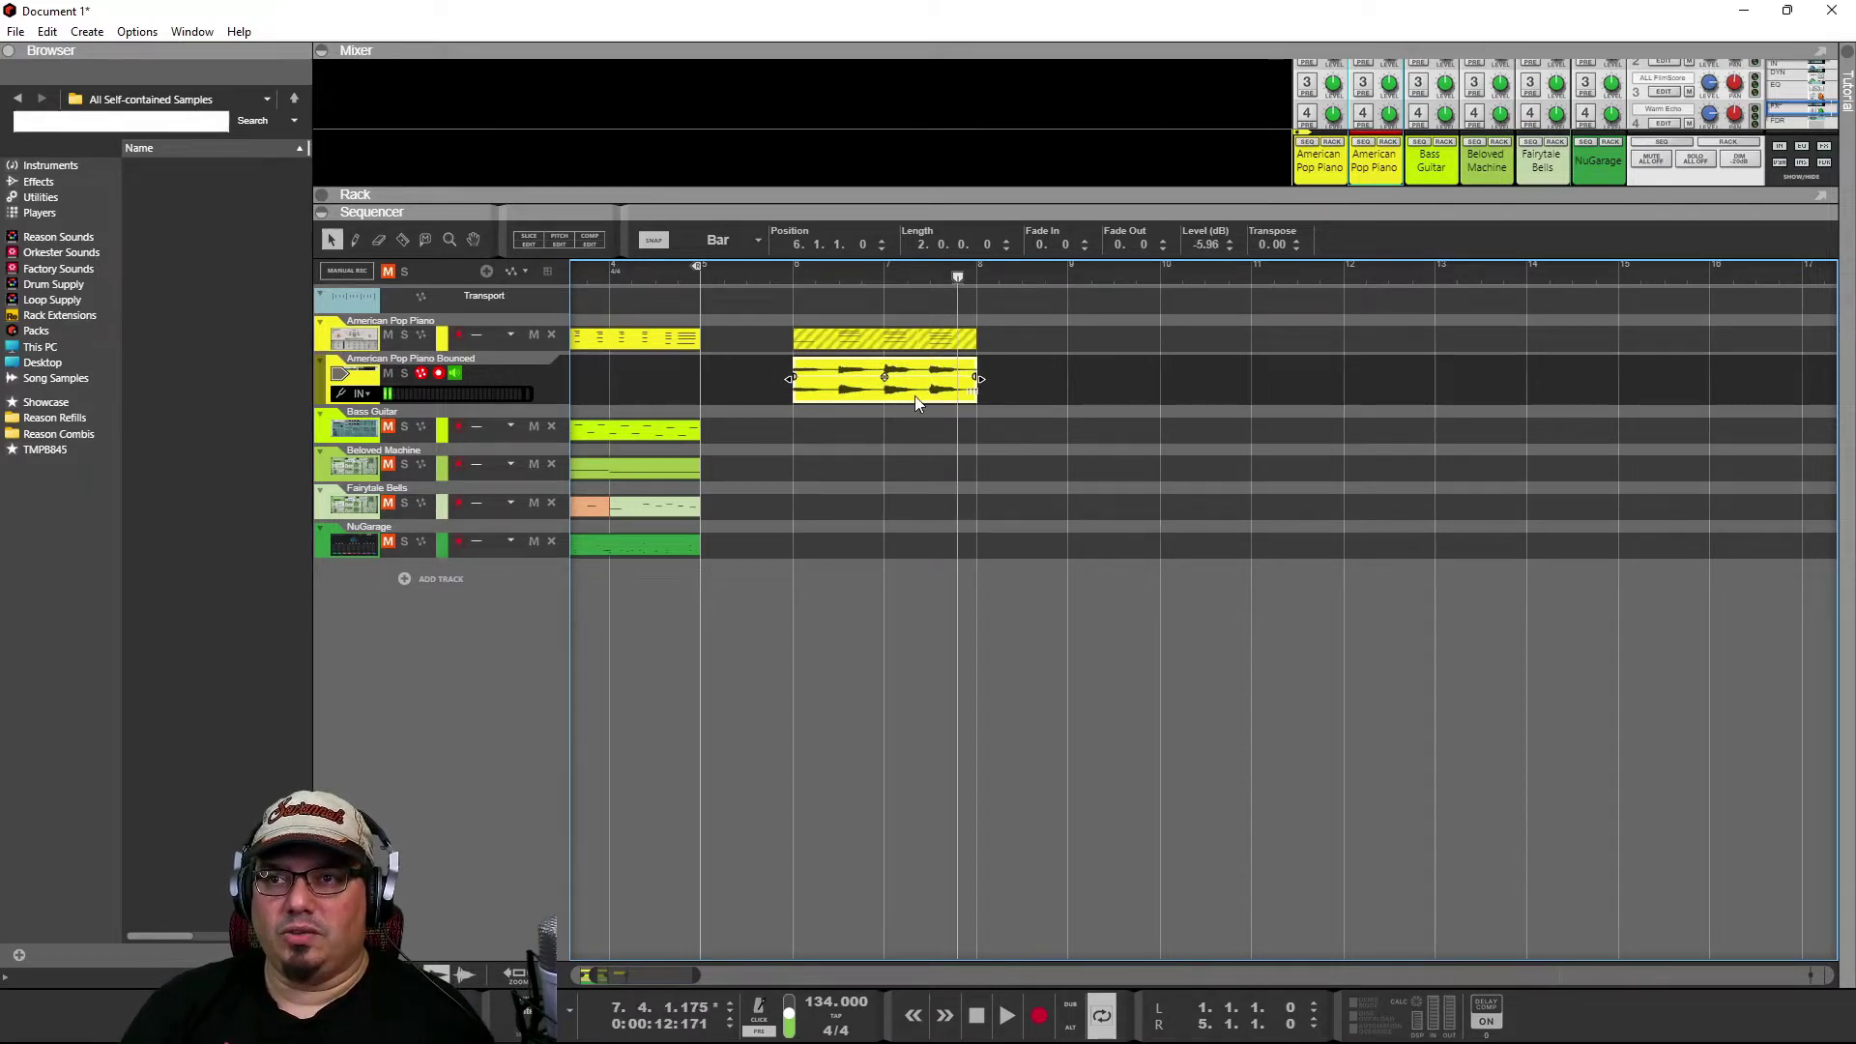
# Step: Play back the level-adjusted piano audio clip from bar 6
pyautogui.click(789, 280)
pyautogui.press('space')
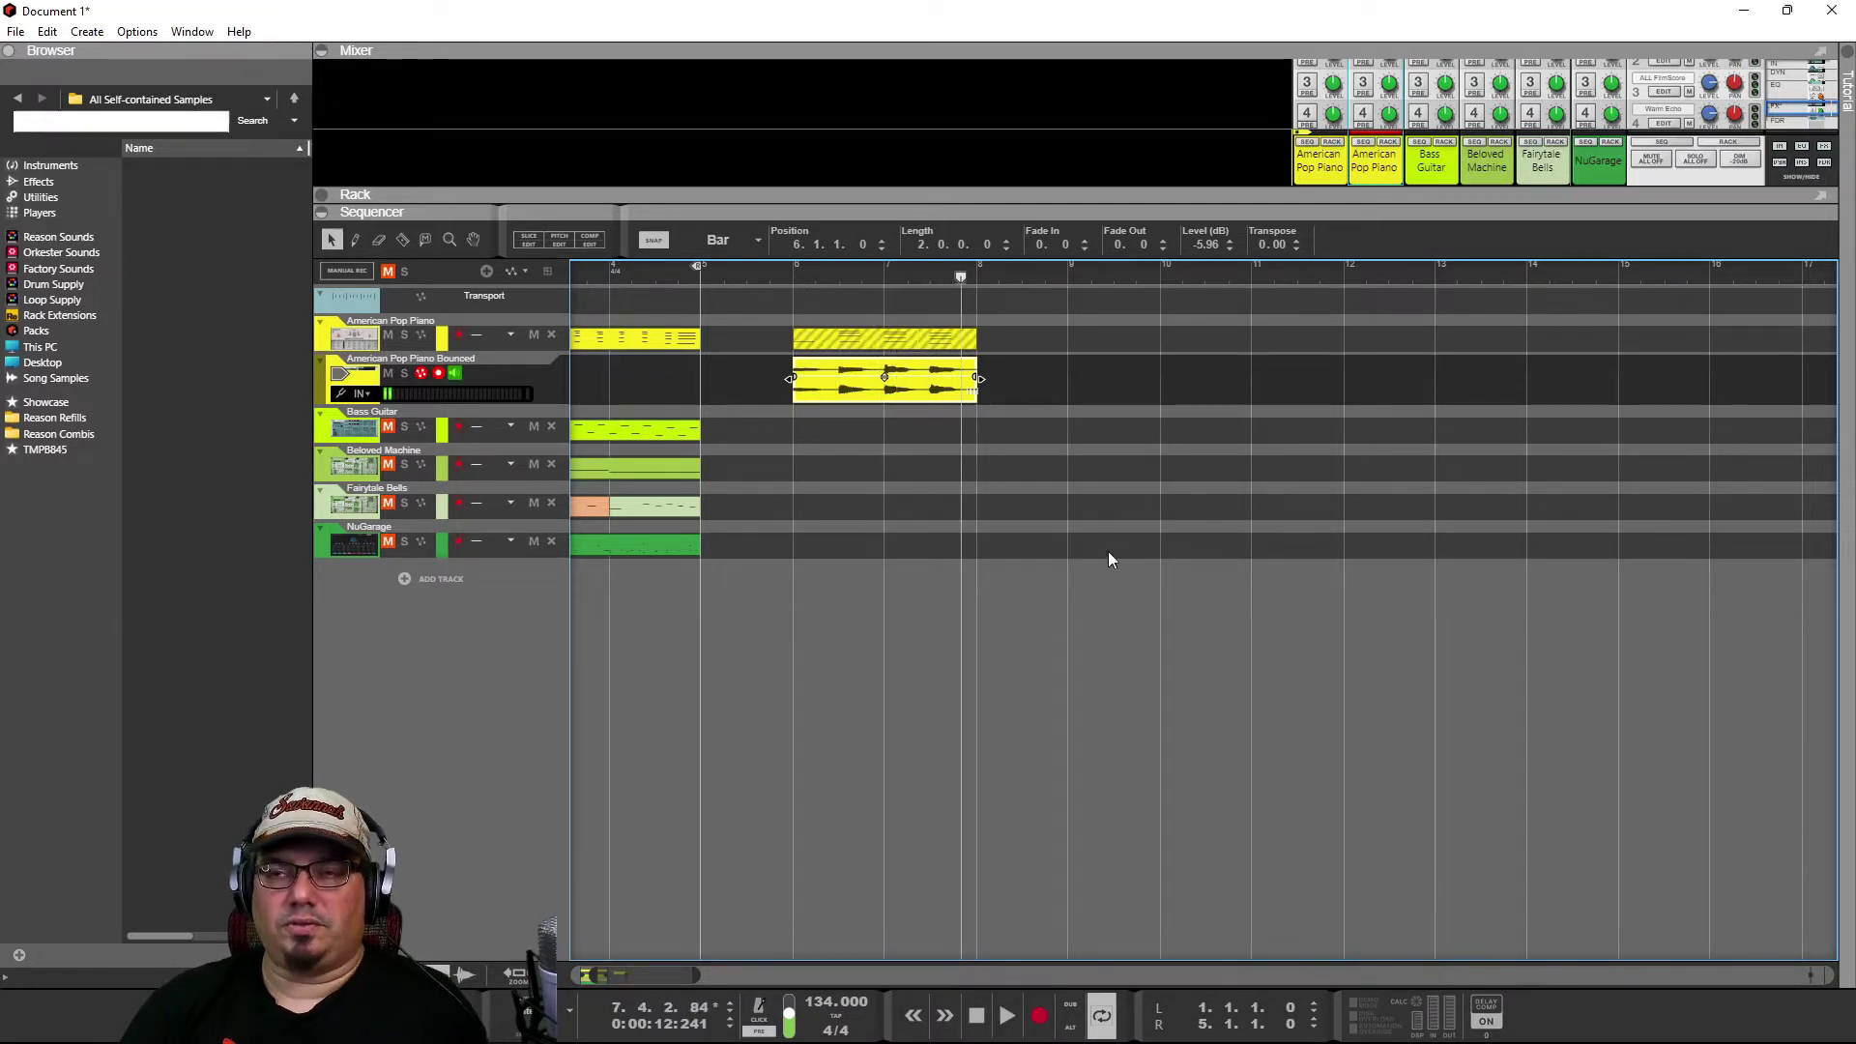
pyautogui.click(1017, 351)
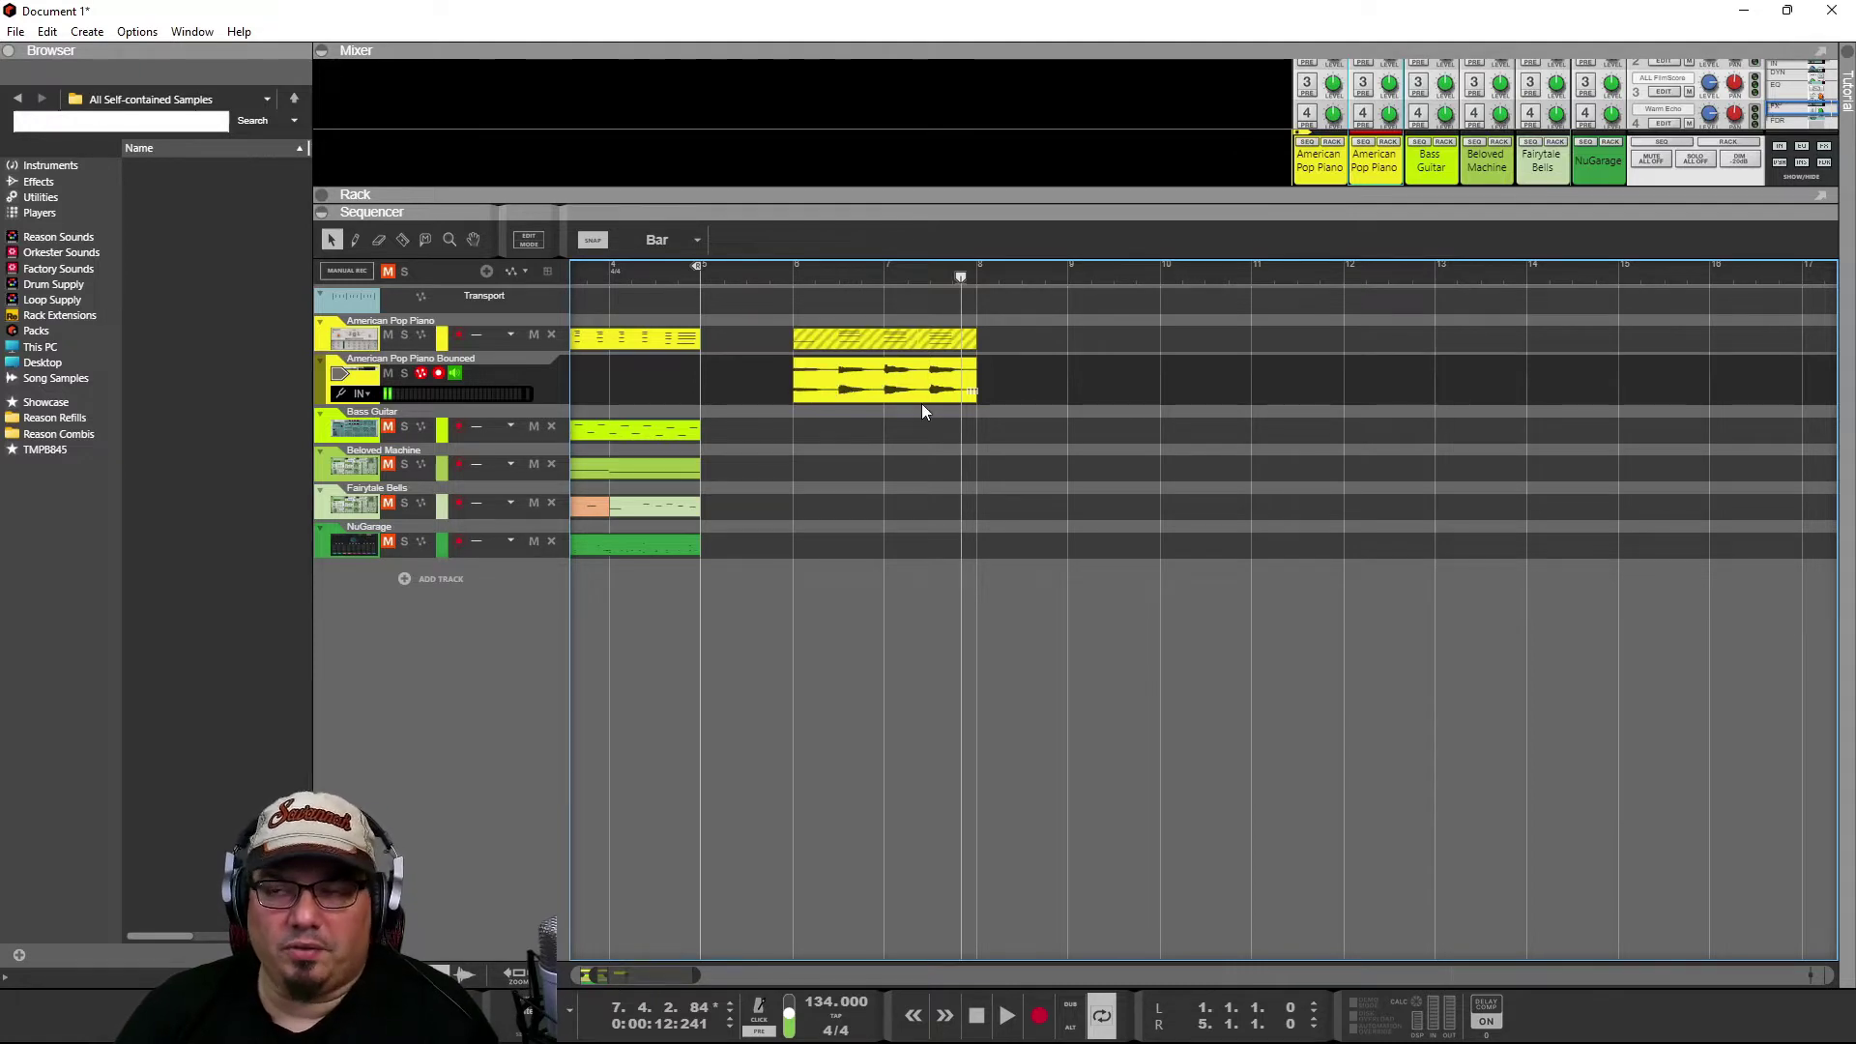
# Step: Bounce the audio clip to disk as the WAVE file GrandPiano in BounceDemo, at 44,100 Hz and 16-bit with dither
pyautogui.rightClick(869, 396)
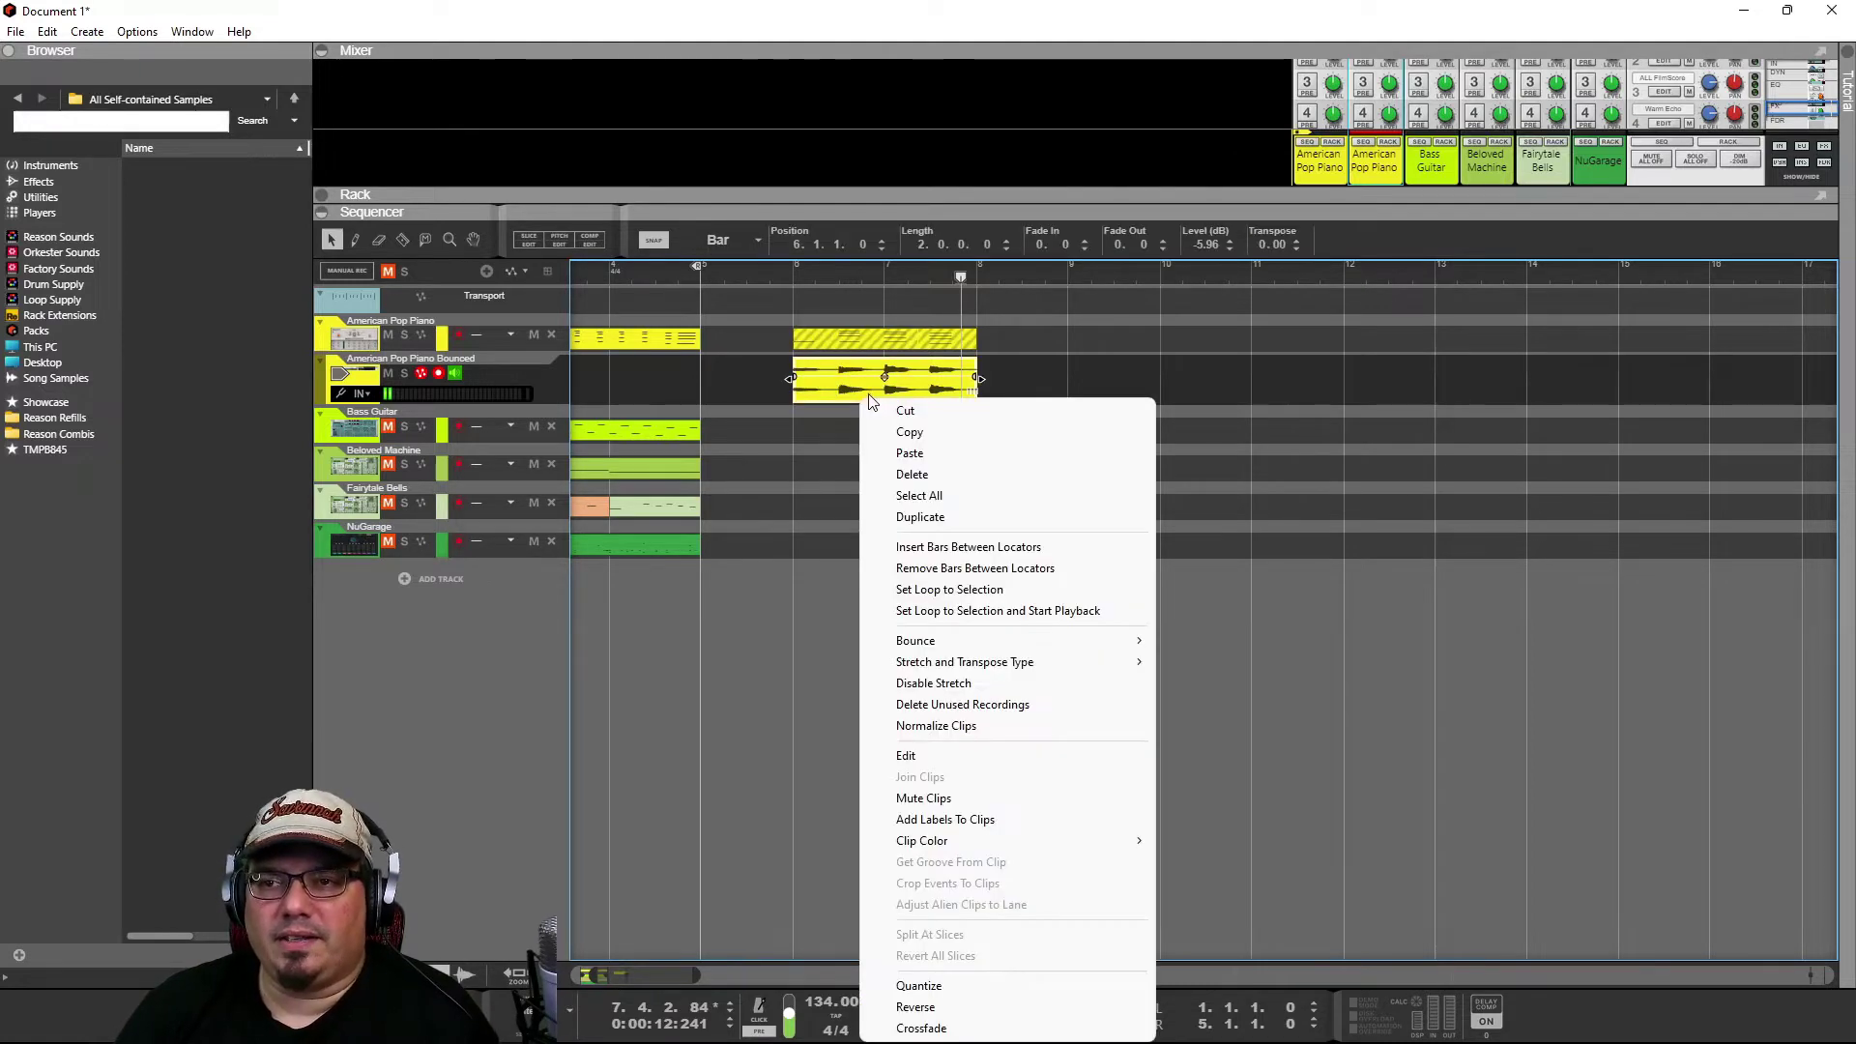
pyautogui.moveTo(970, 644)
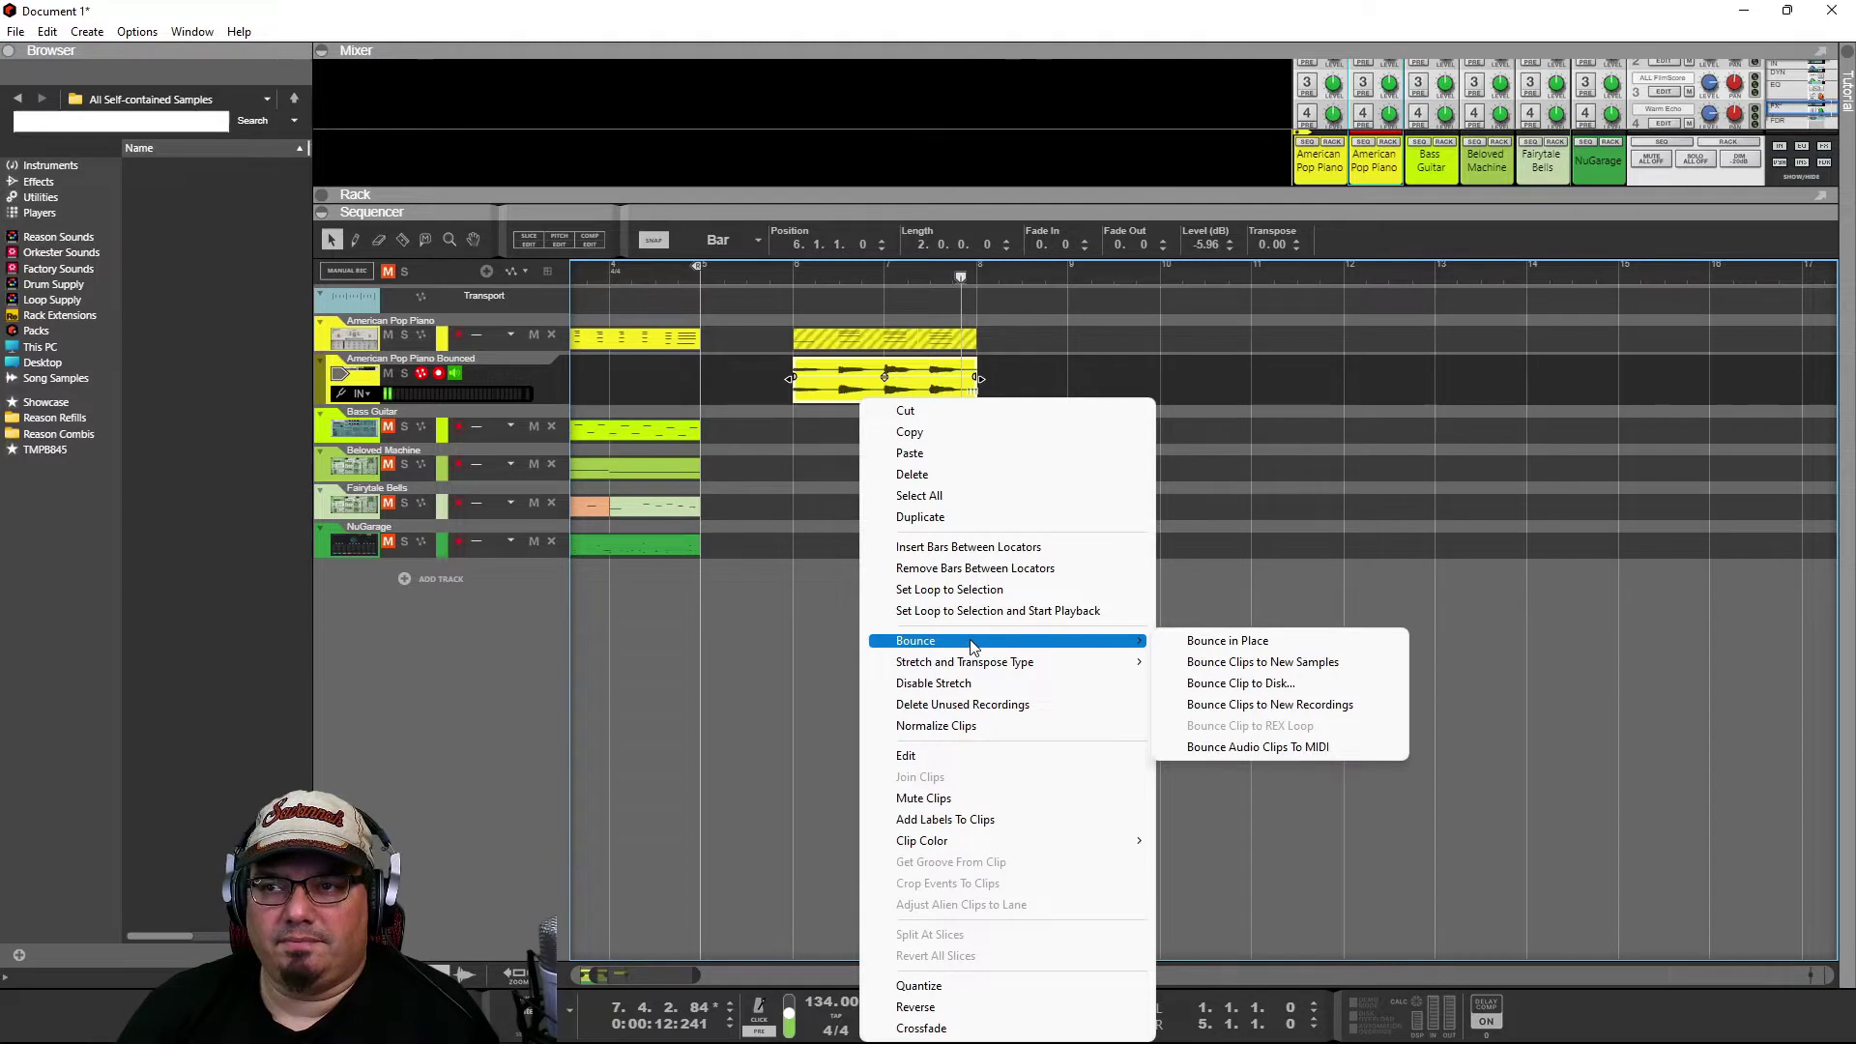
pyautogui.click(1247, 684)
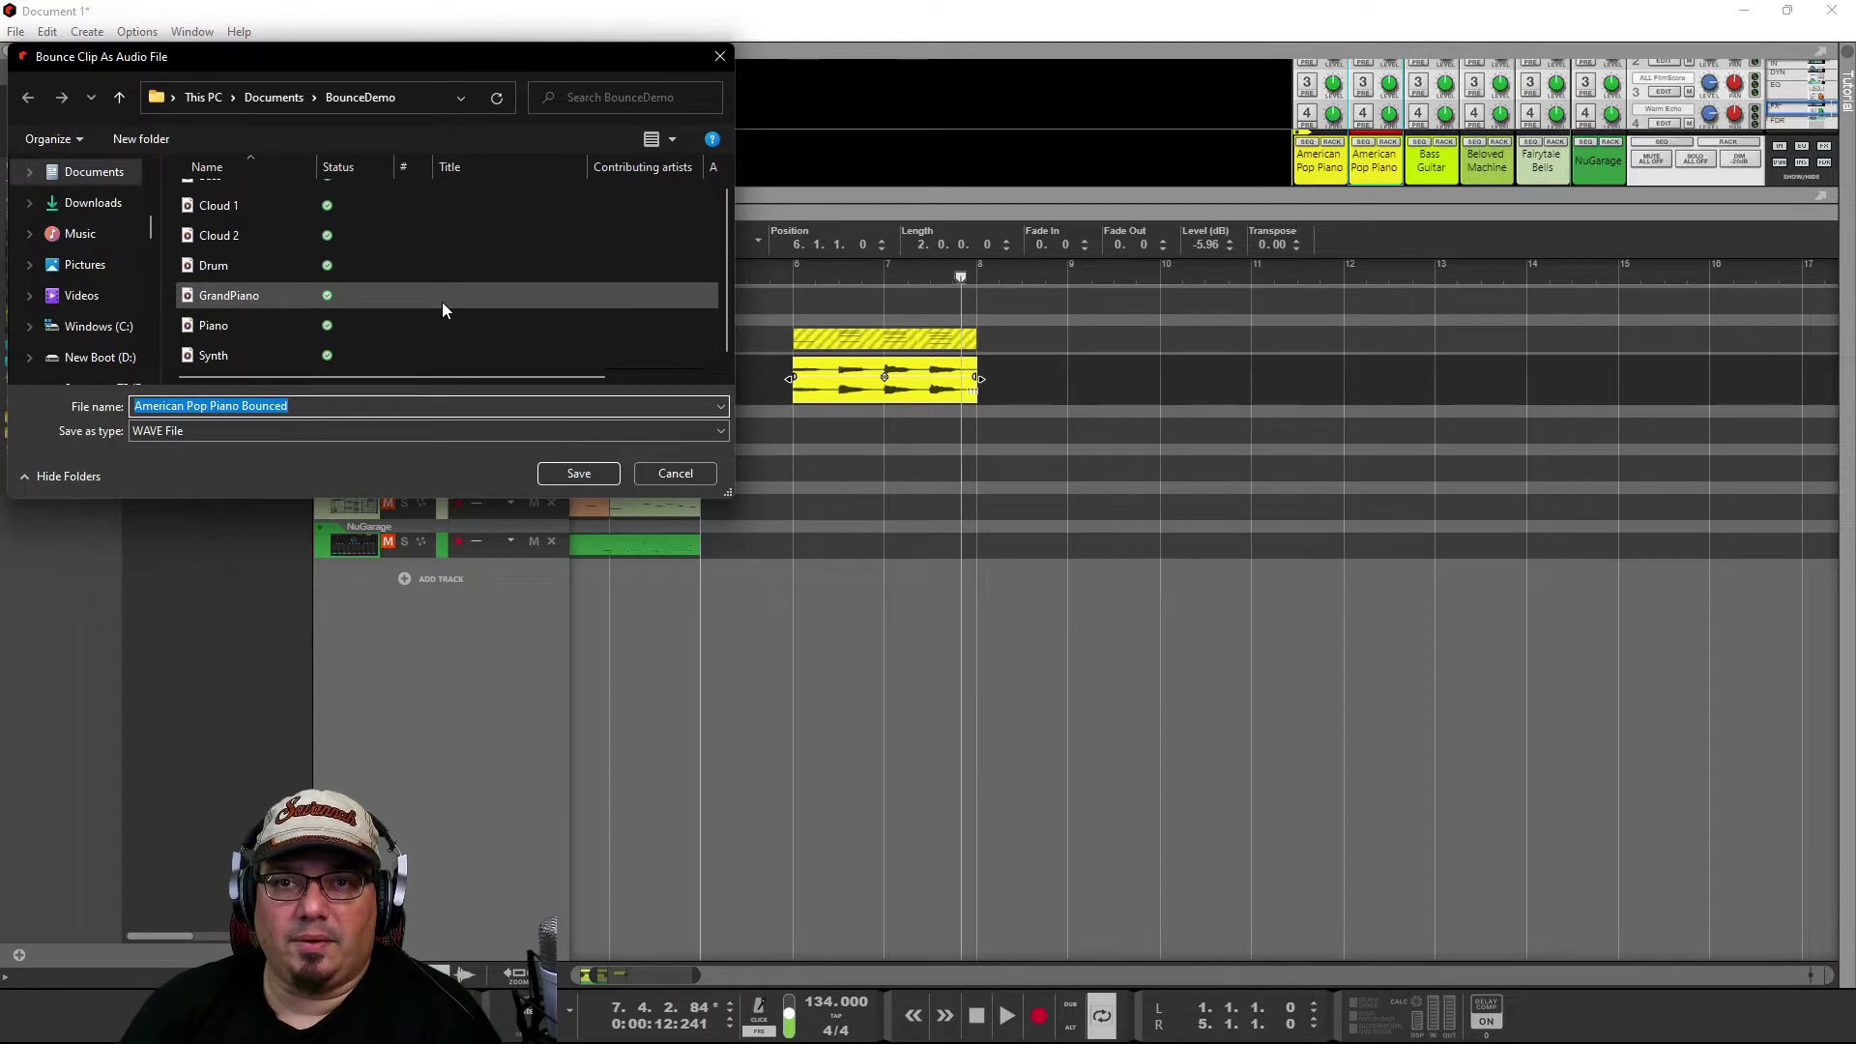
pyautogui.click(258, 298)
pyautogui.doubleClick(258, 298)
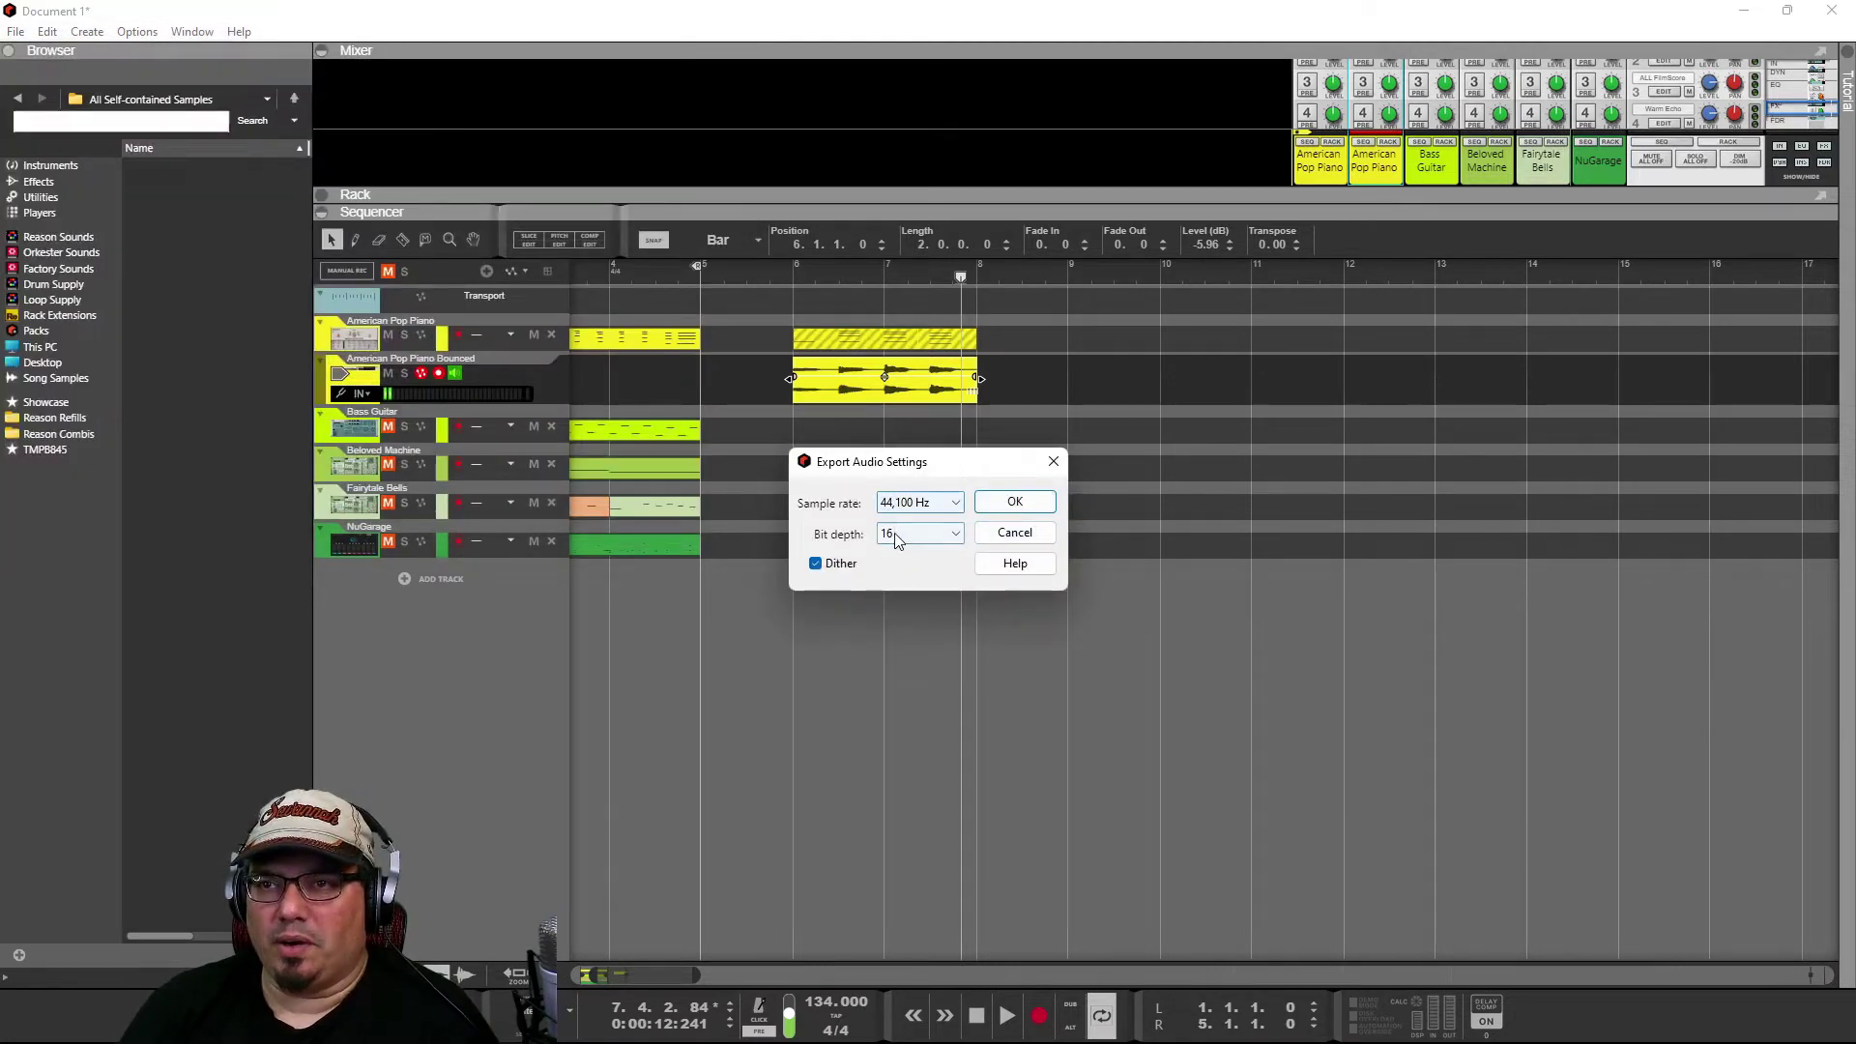
pyautogui.click(1040, 506)
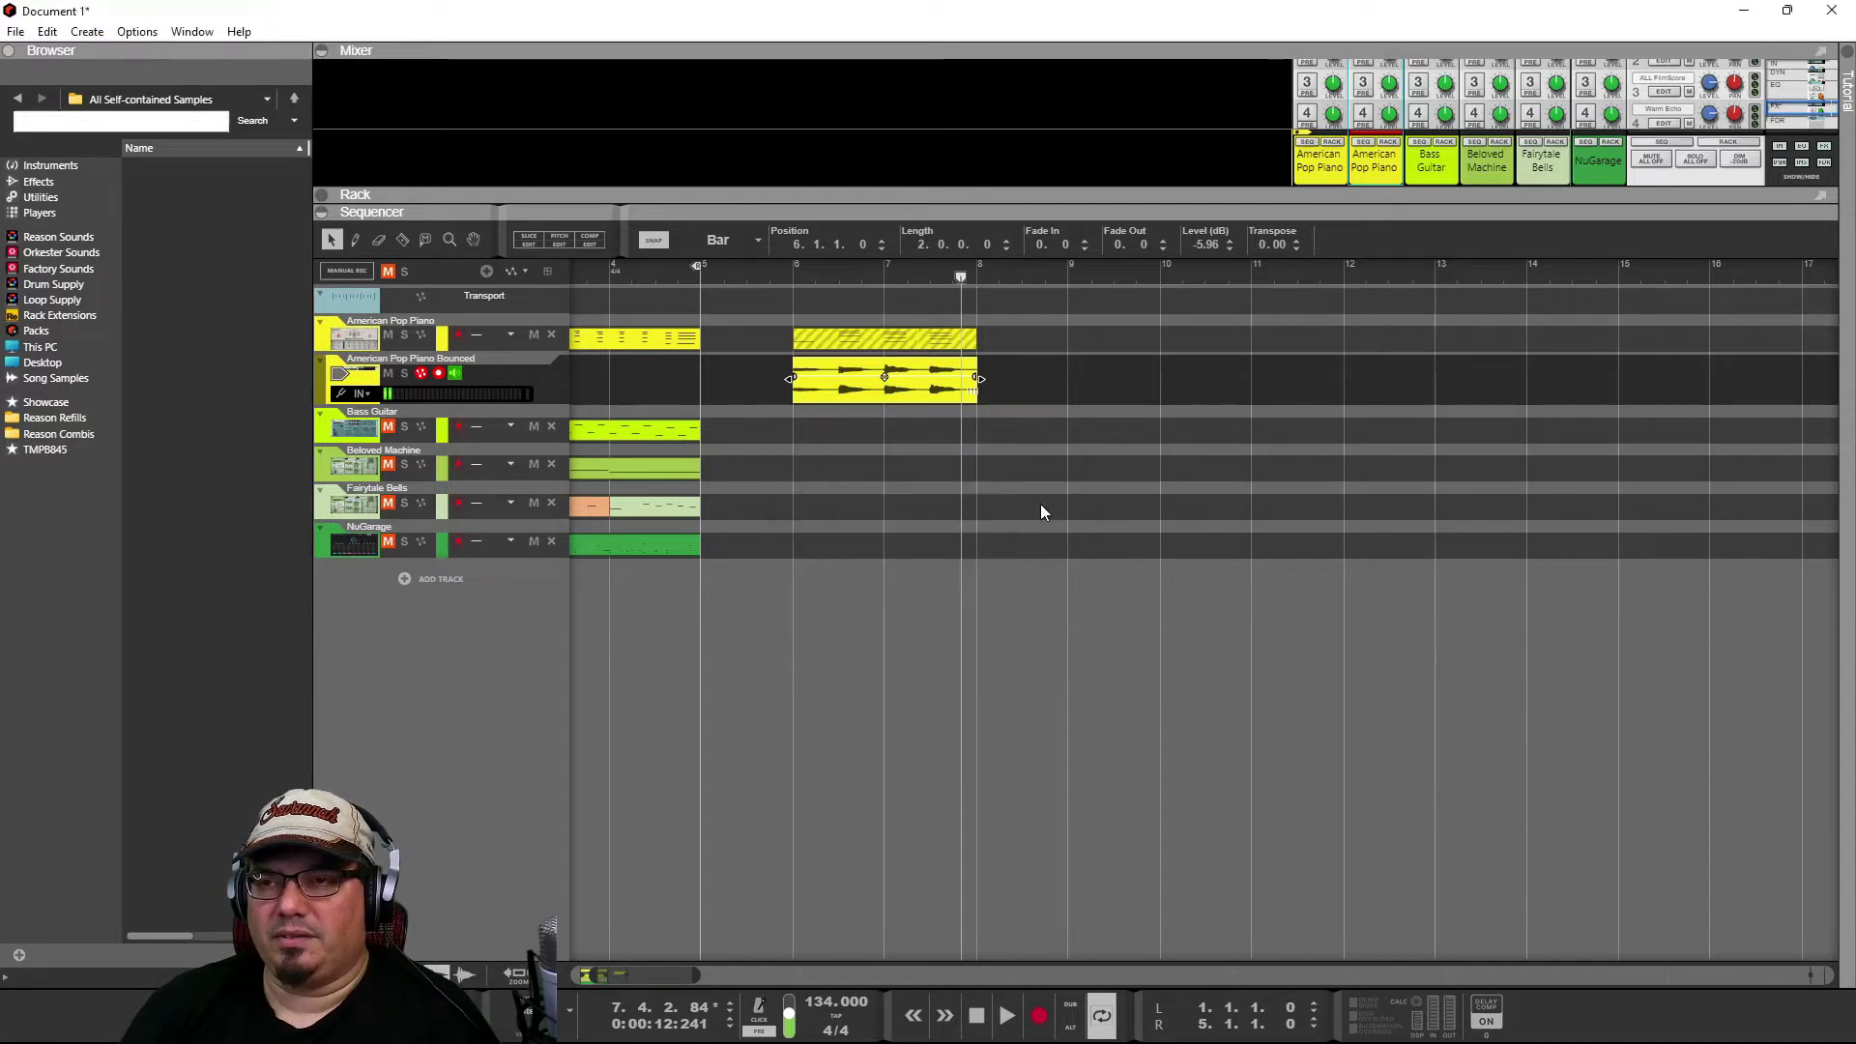
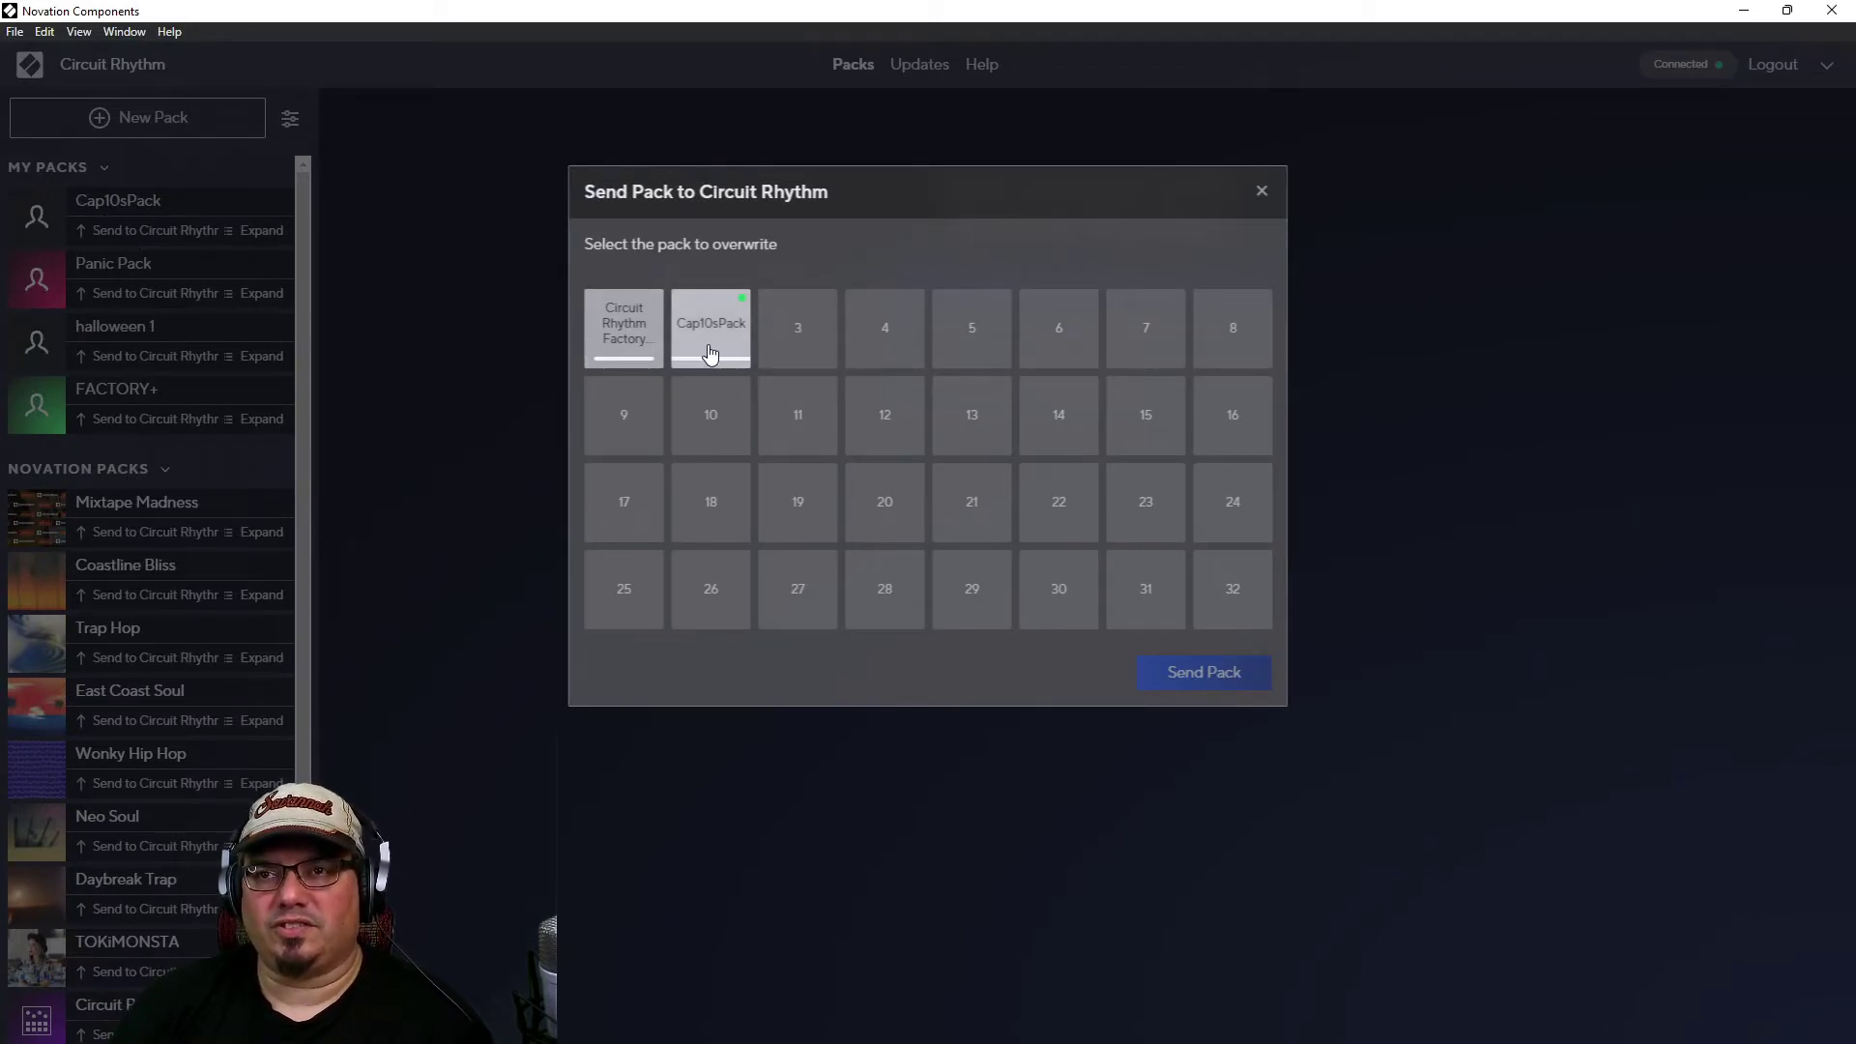
# Step: Switch to Novation Components and open the sample grid of Cap10sPack
pyautogui.click(75, 237)
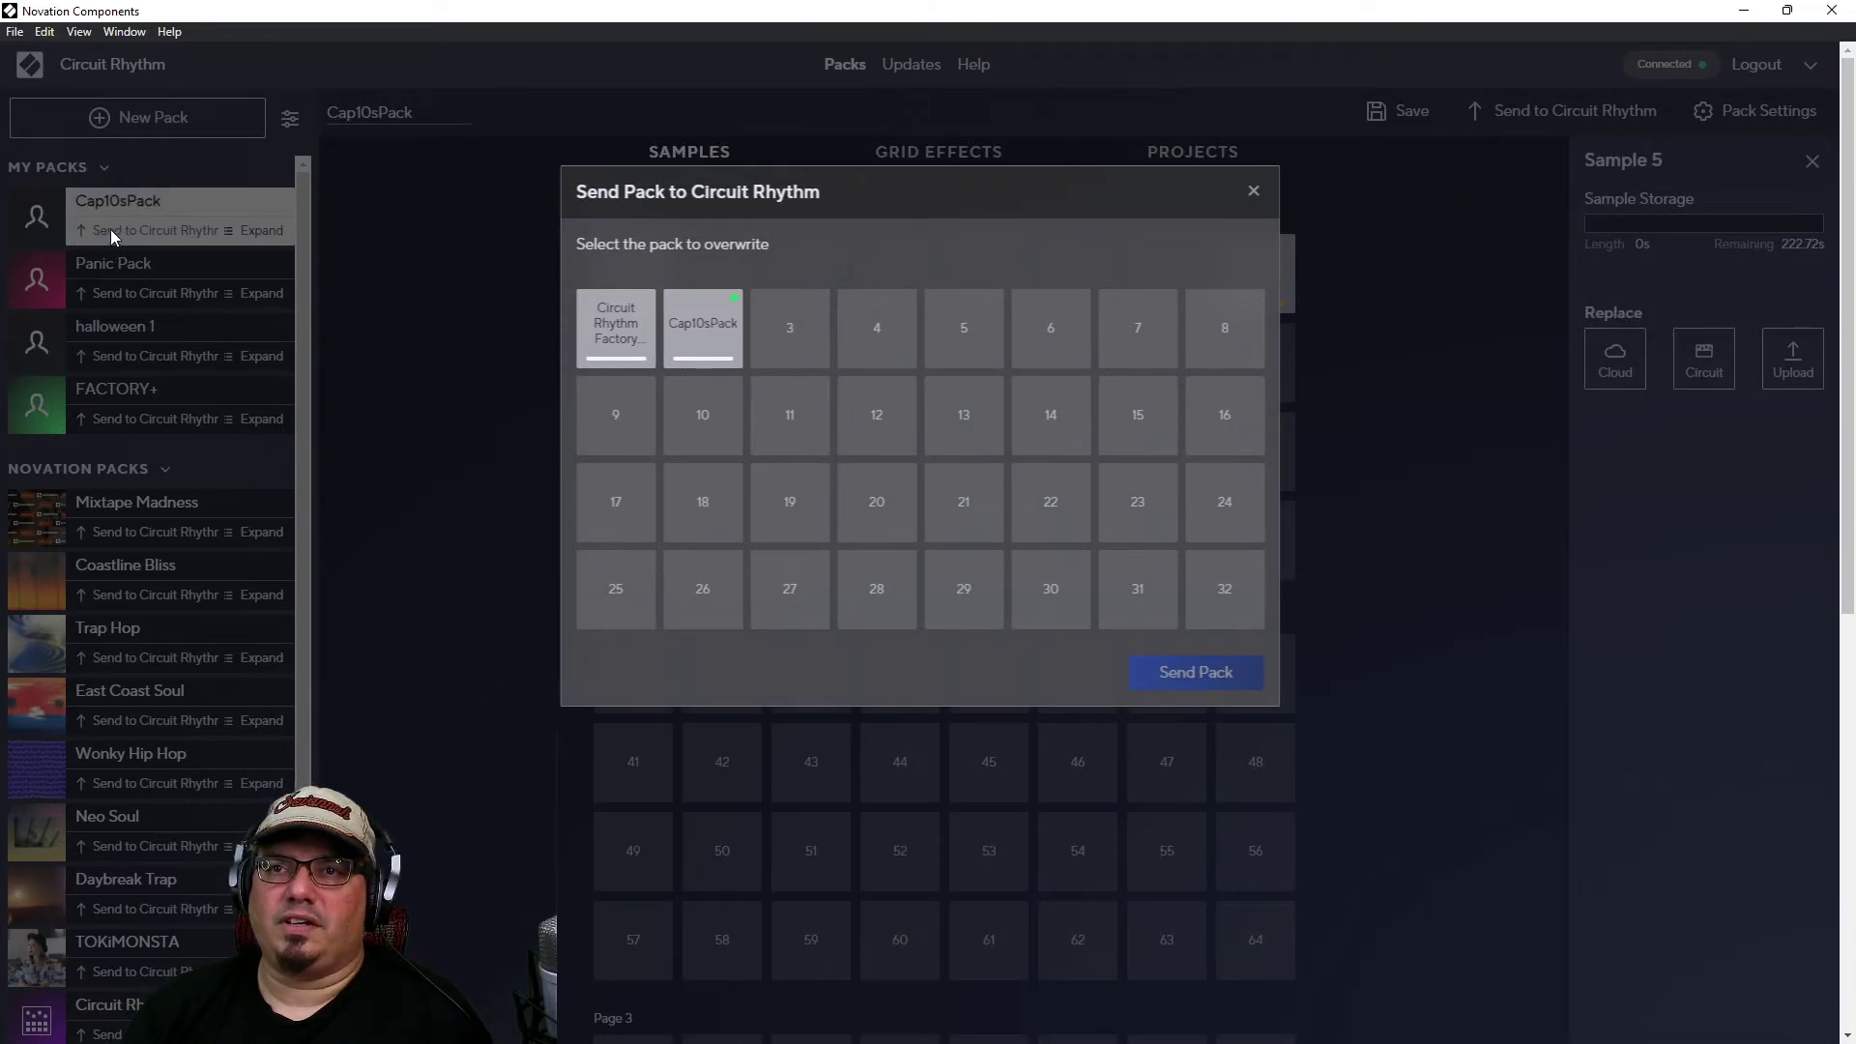
pyautogui.click(155, 241)
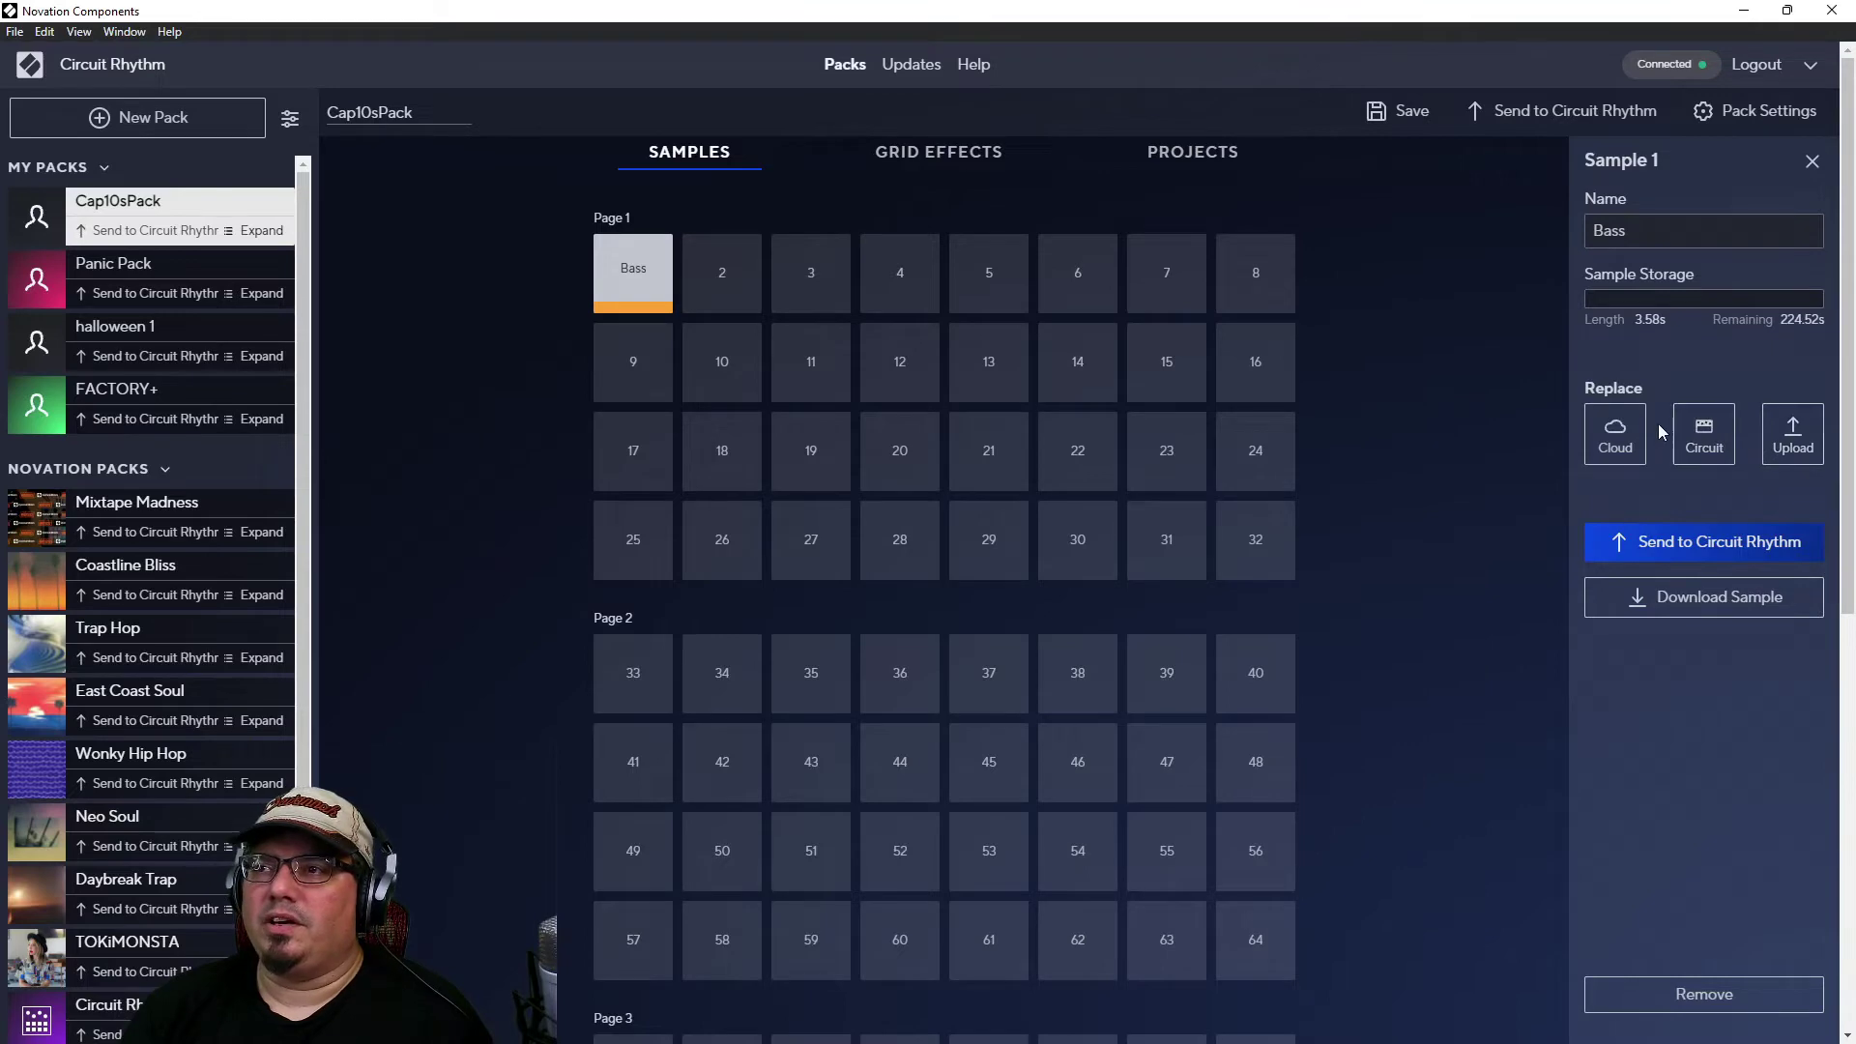
pyautogui.click(1814, 449)
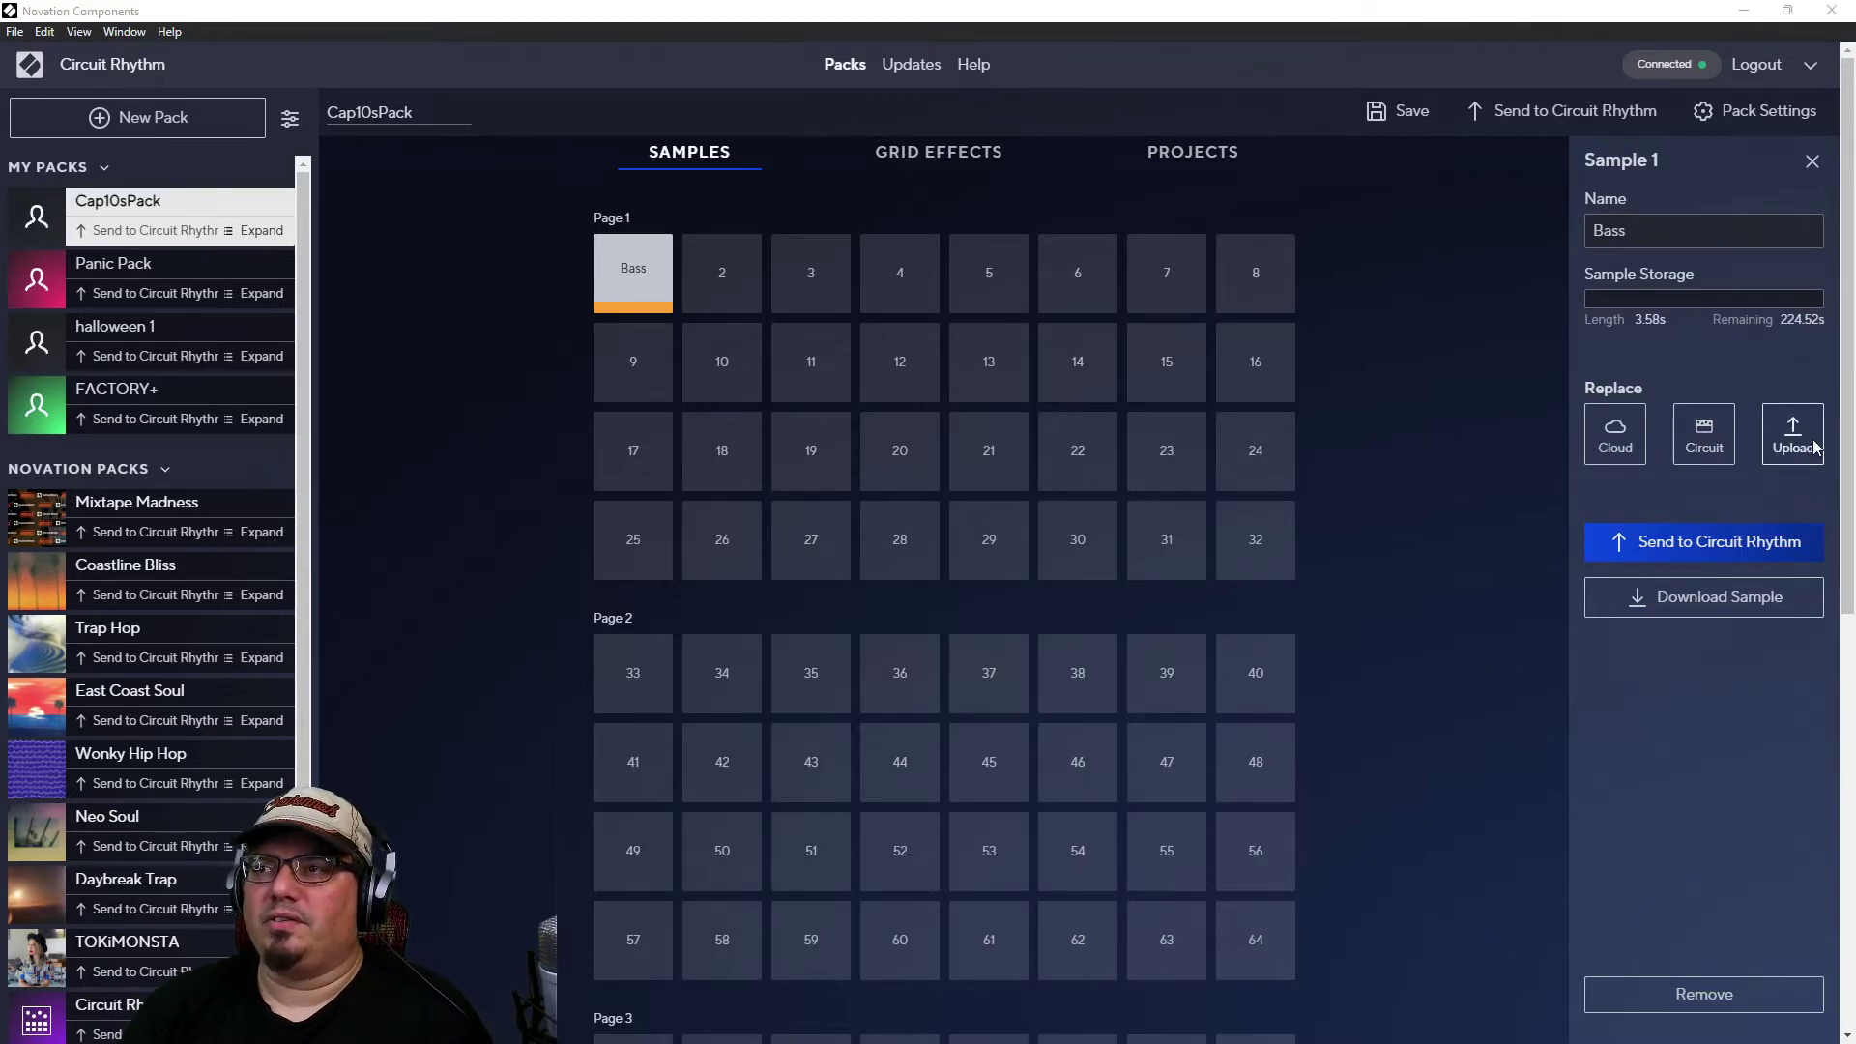
pyautogui.press('Escape')
# Step: Upload the GrandPiano audio file from the BounceDemo folder into sample slot 2
pyautogui.click(741, 294)
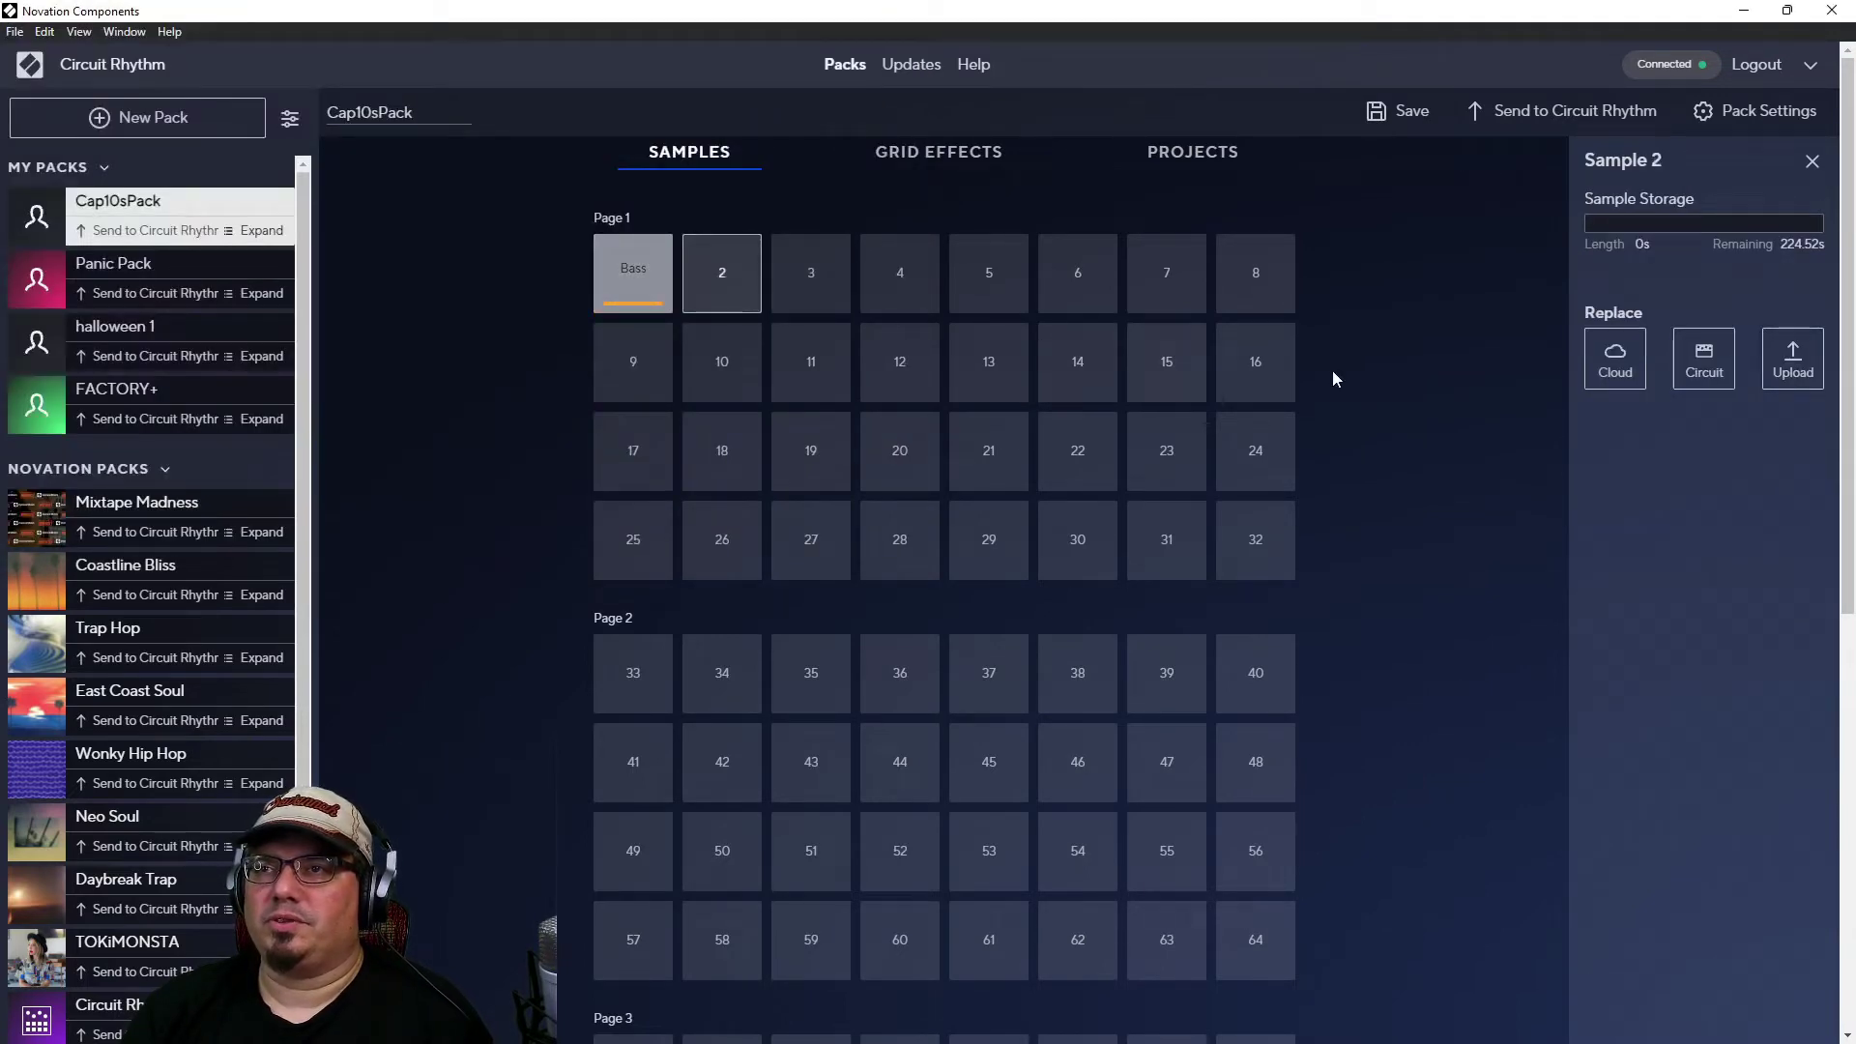
pyautogui.click(1792, 359)
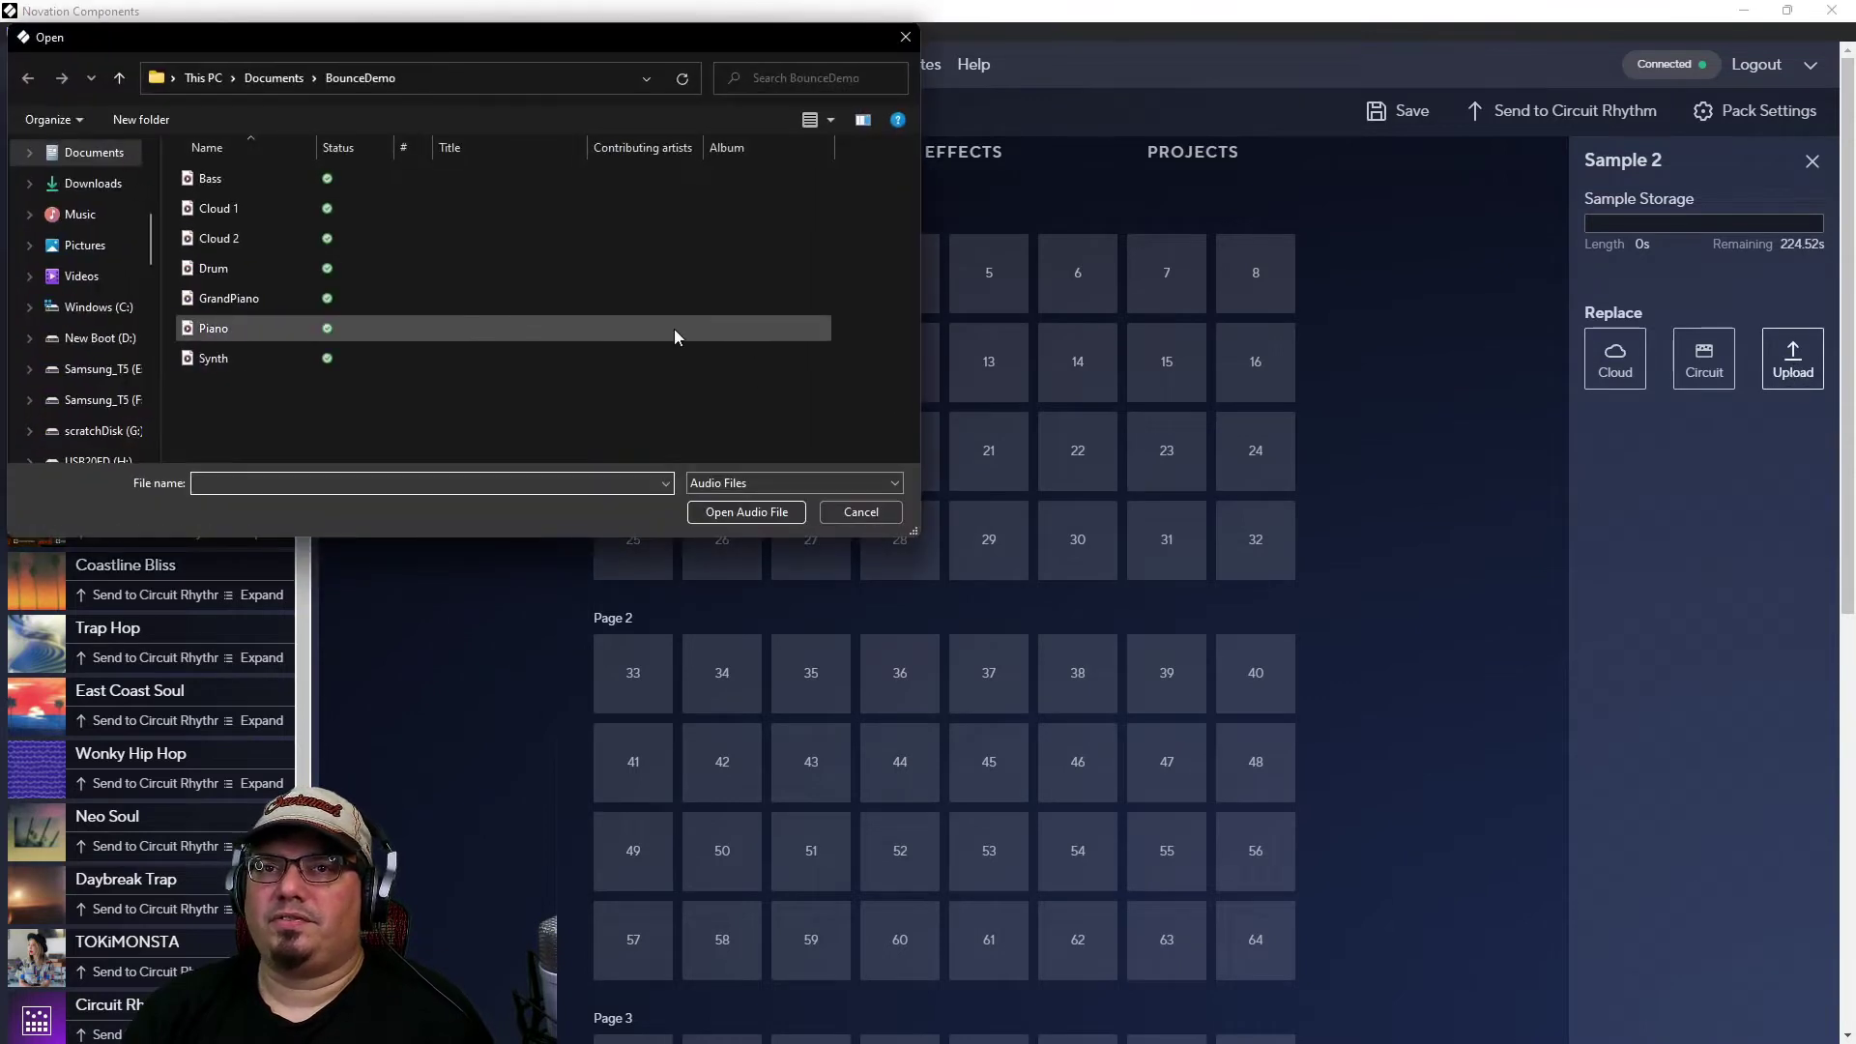
pyautogui.click(319, 298)
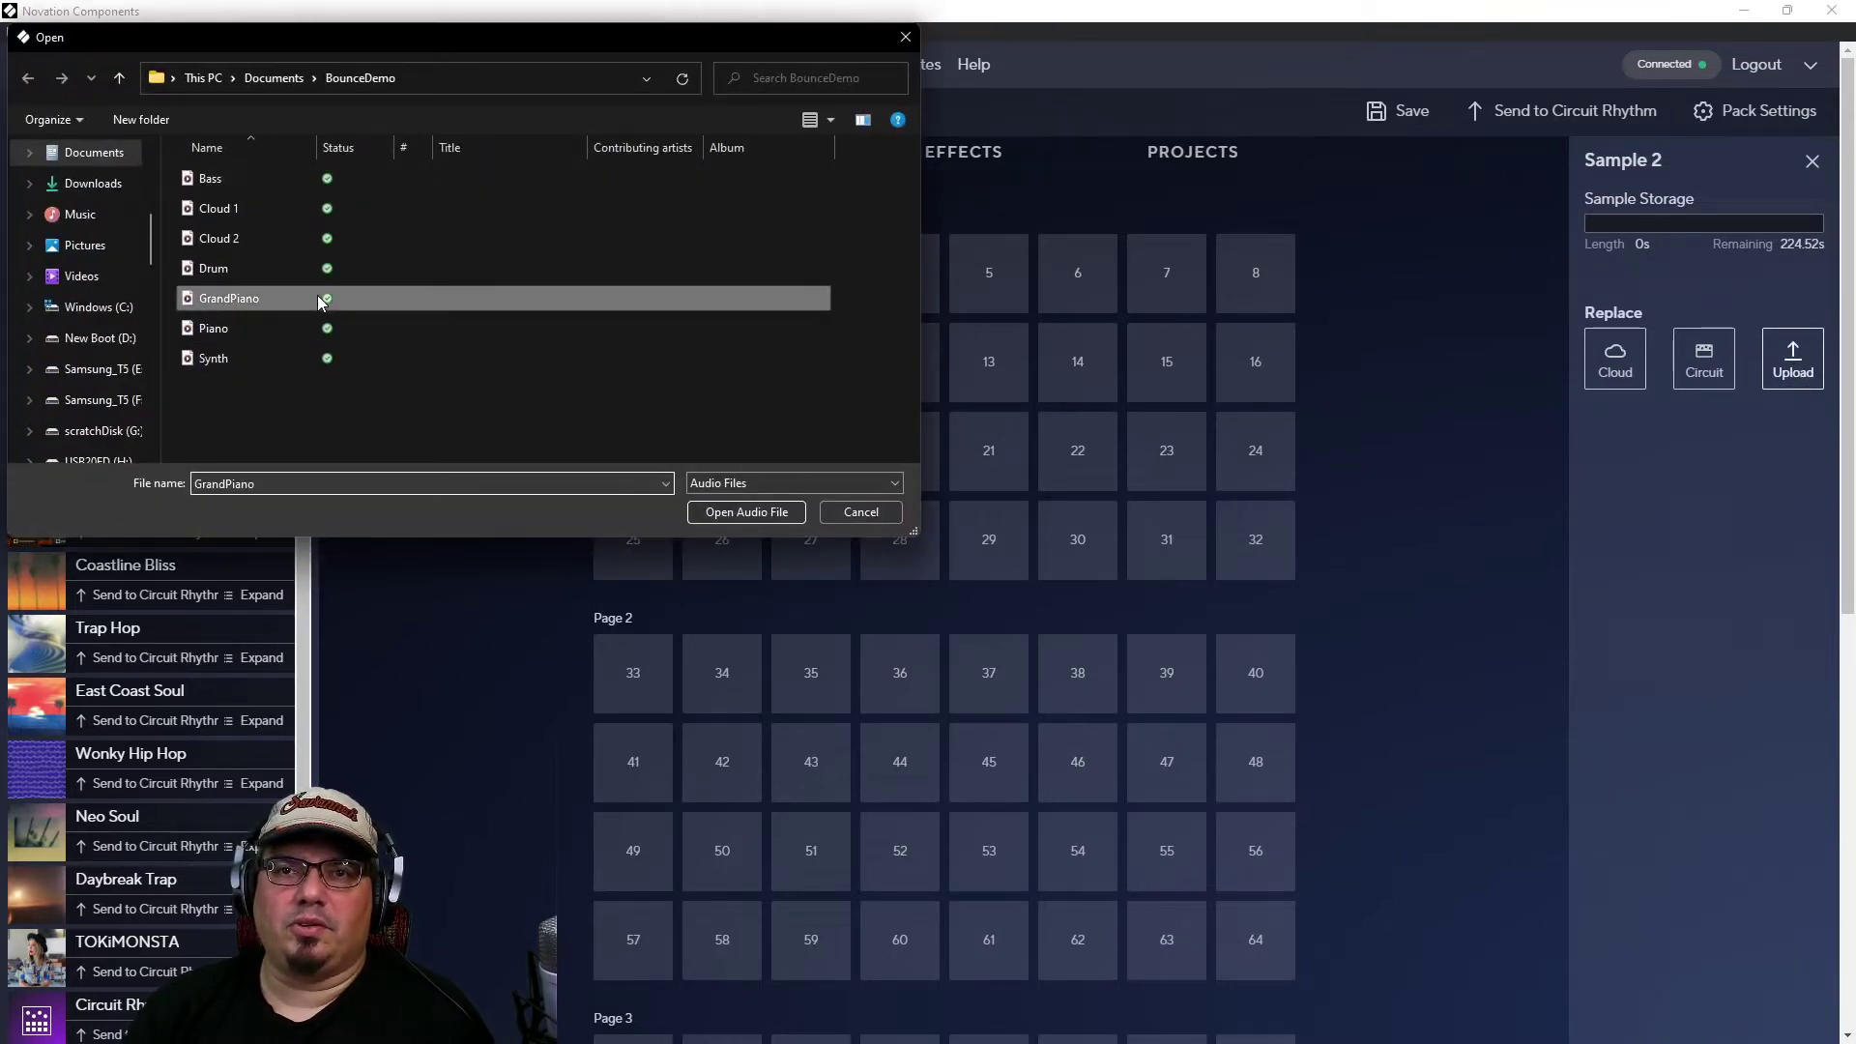
pyautogui.click(755, 513)
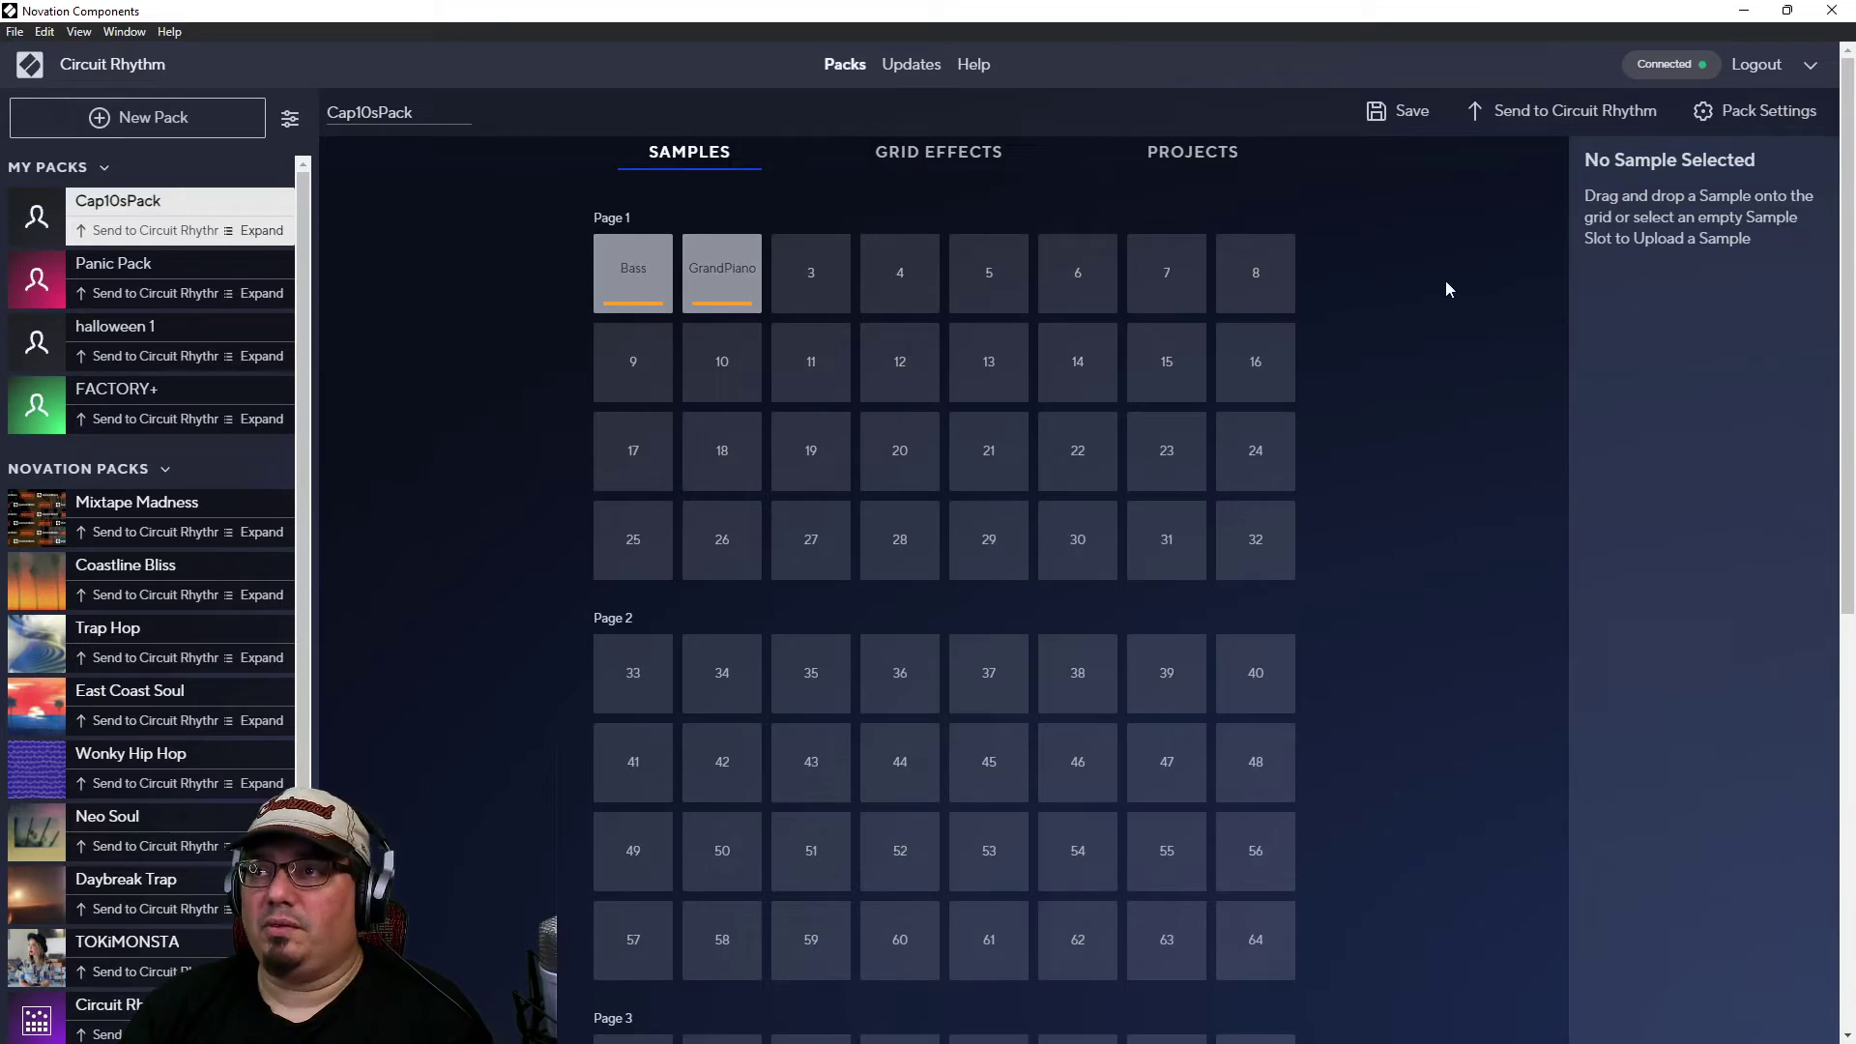
# Step: Save Cap10sPack and start sending the whole pack to Circuit Rhythm
pyautogui.click(1406, 120)
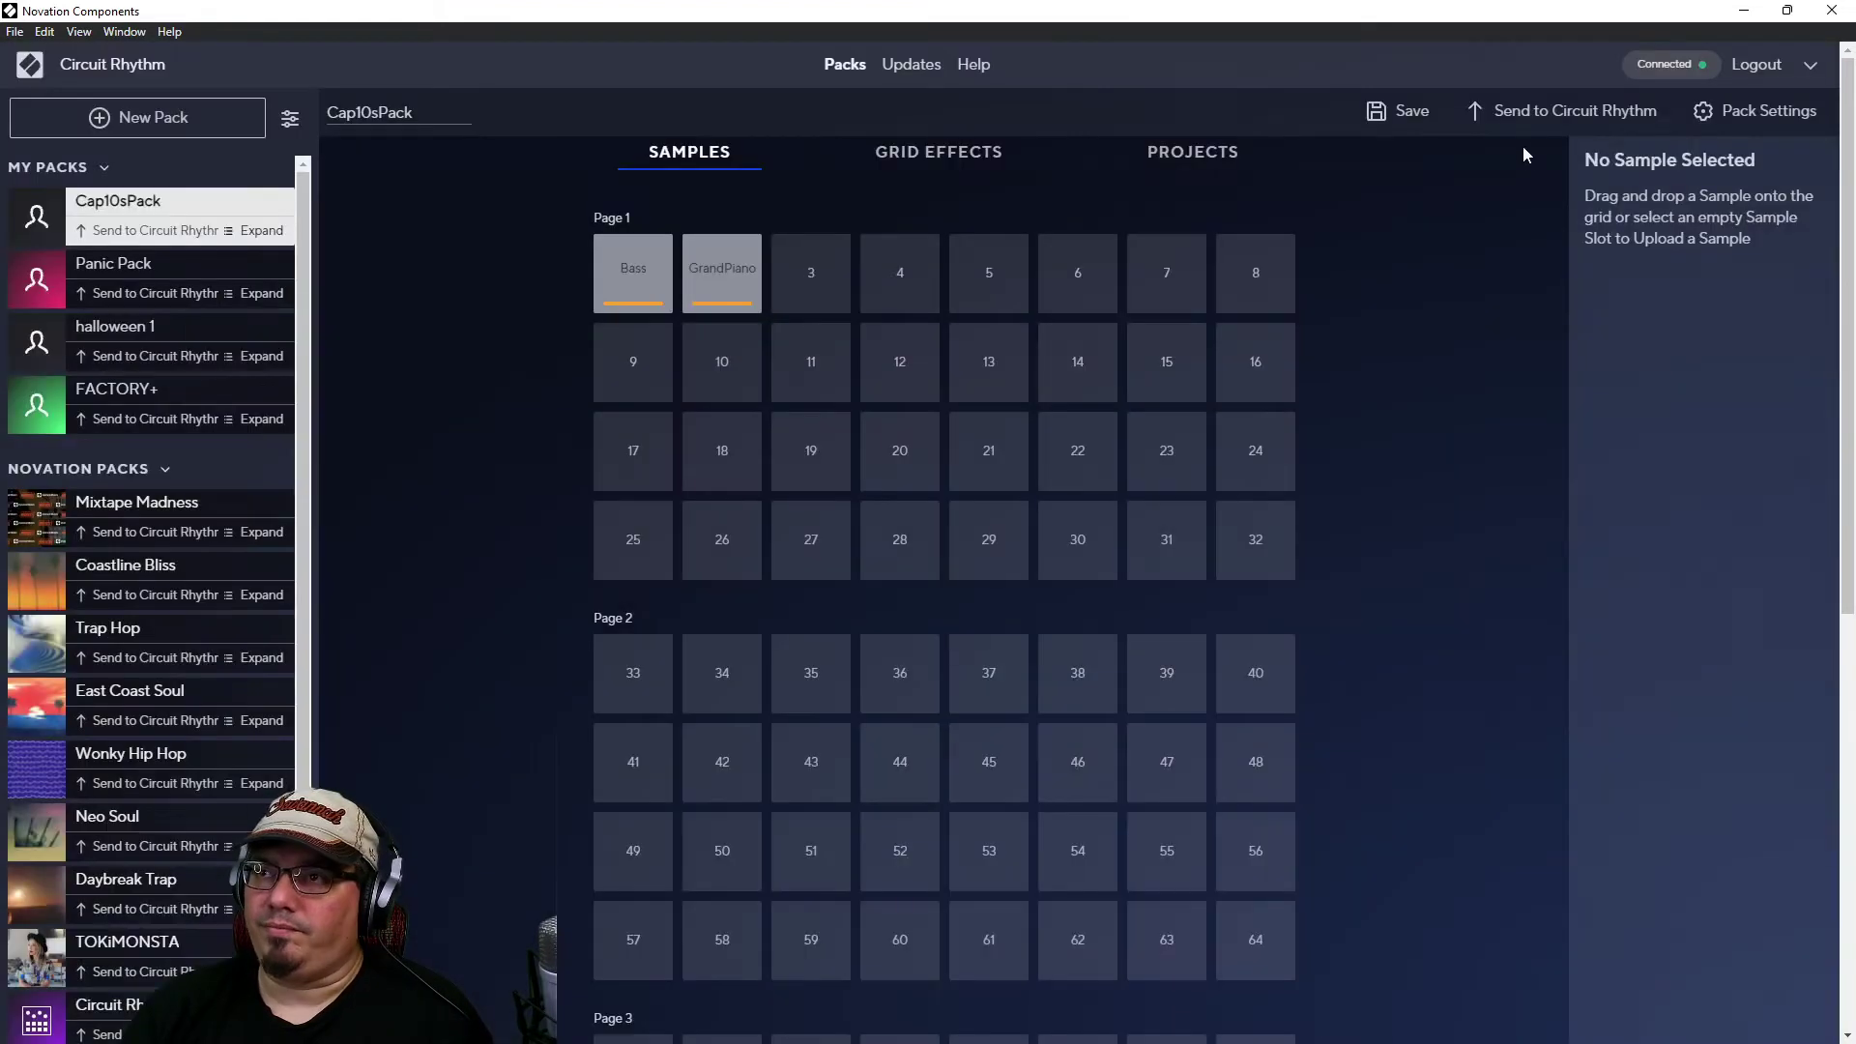
pyautogui.click(1517, 113)
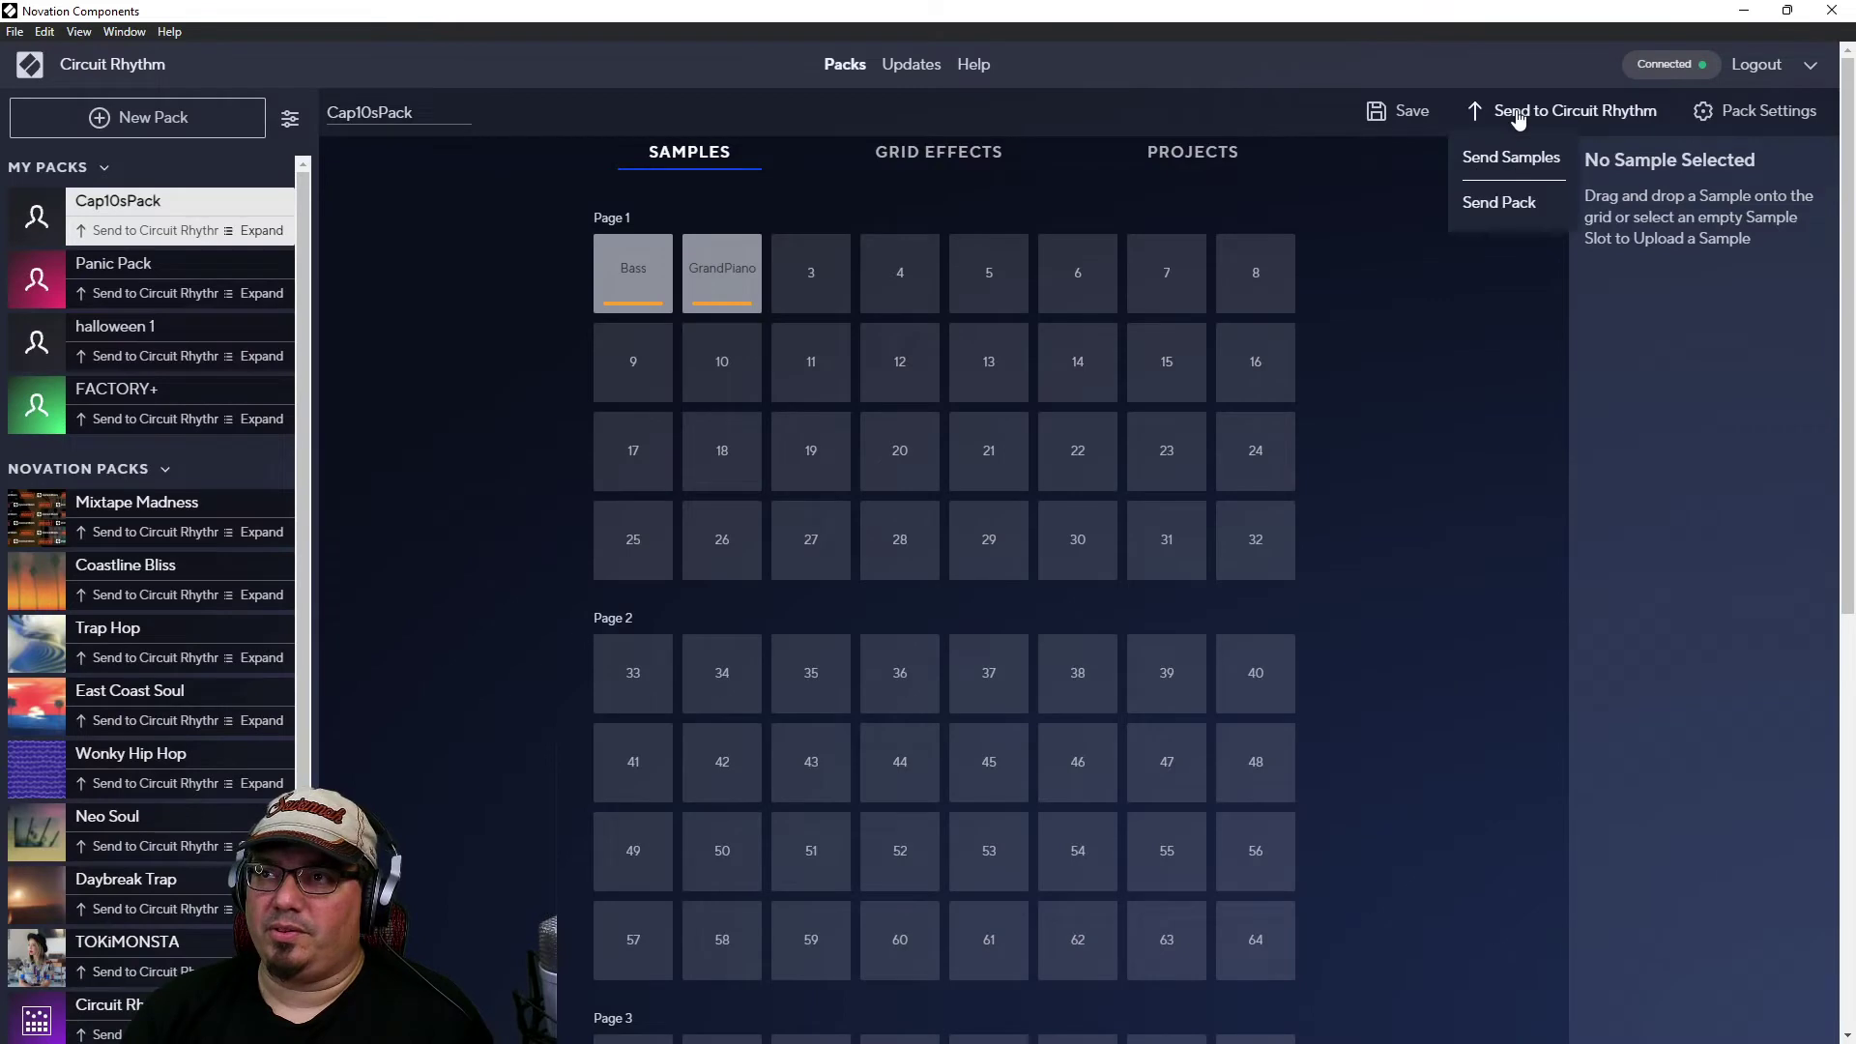
pyautogui.click(1475, 205)
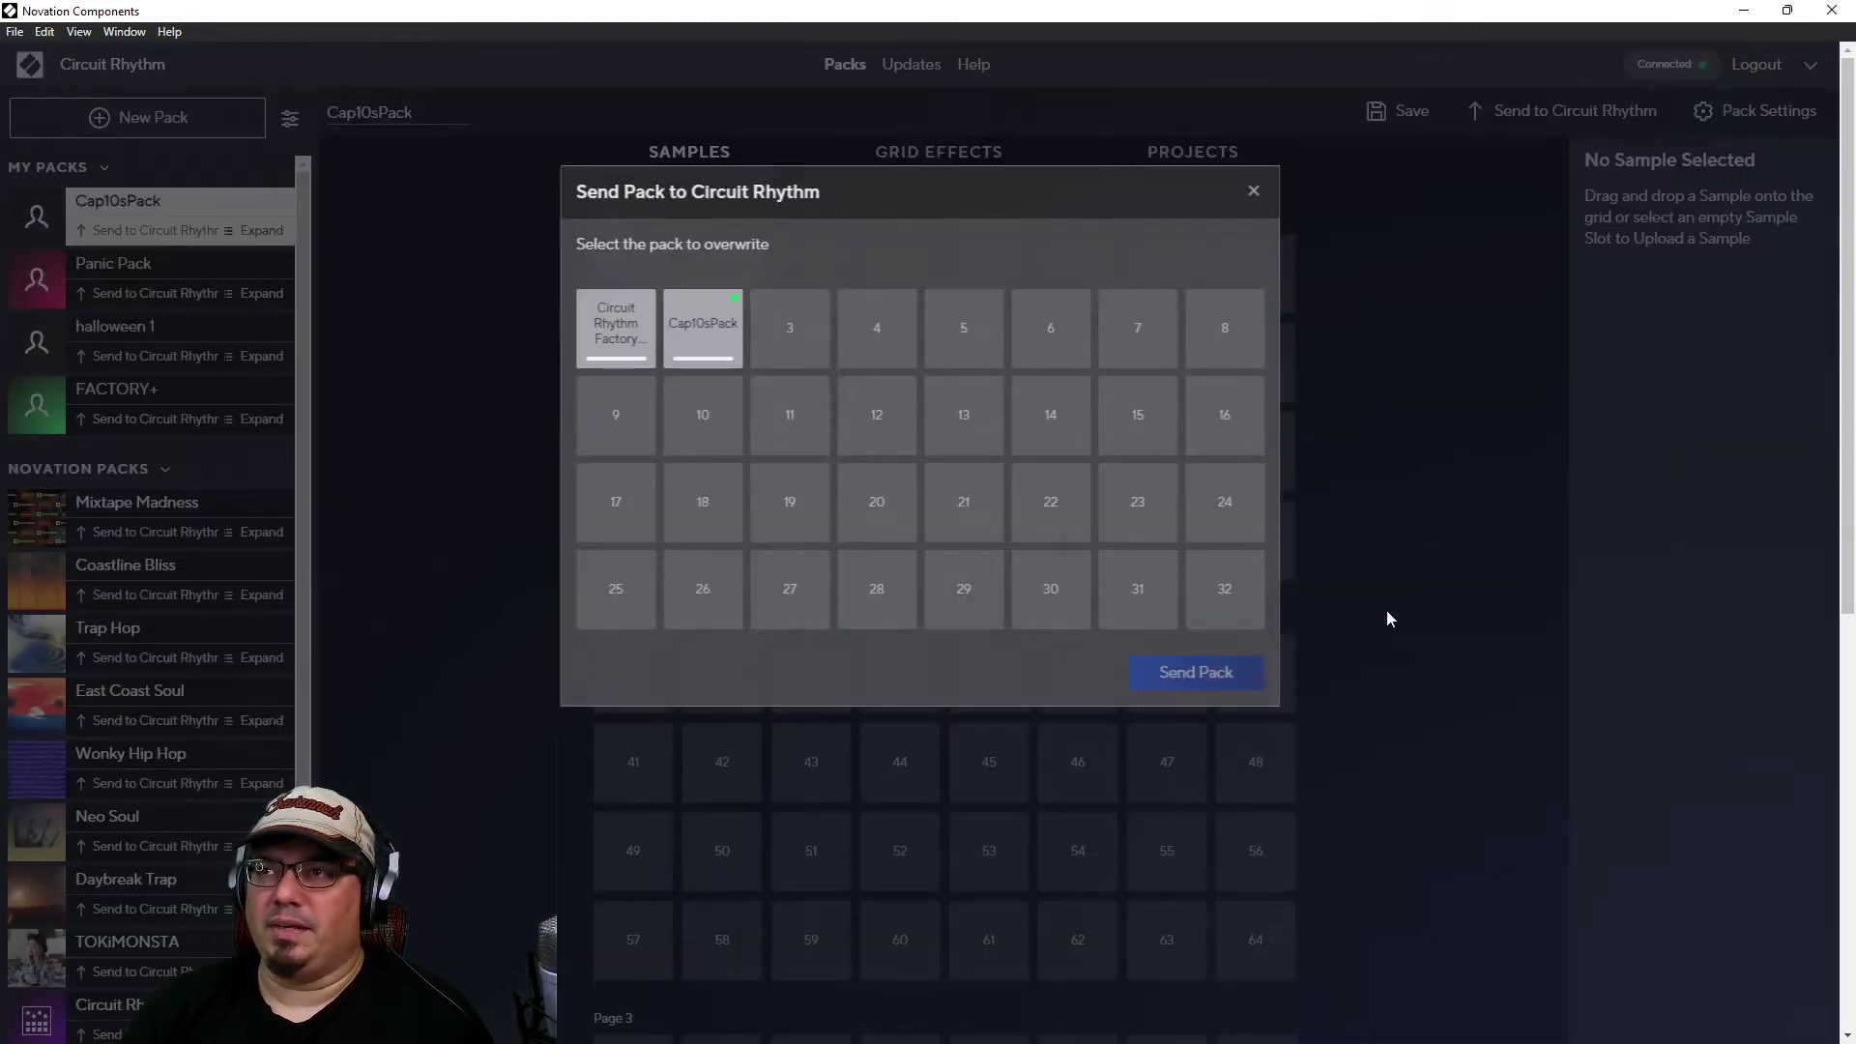